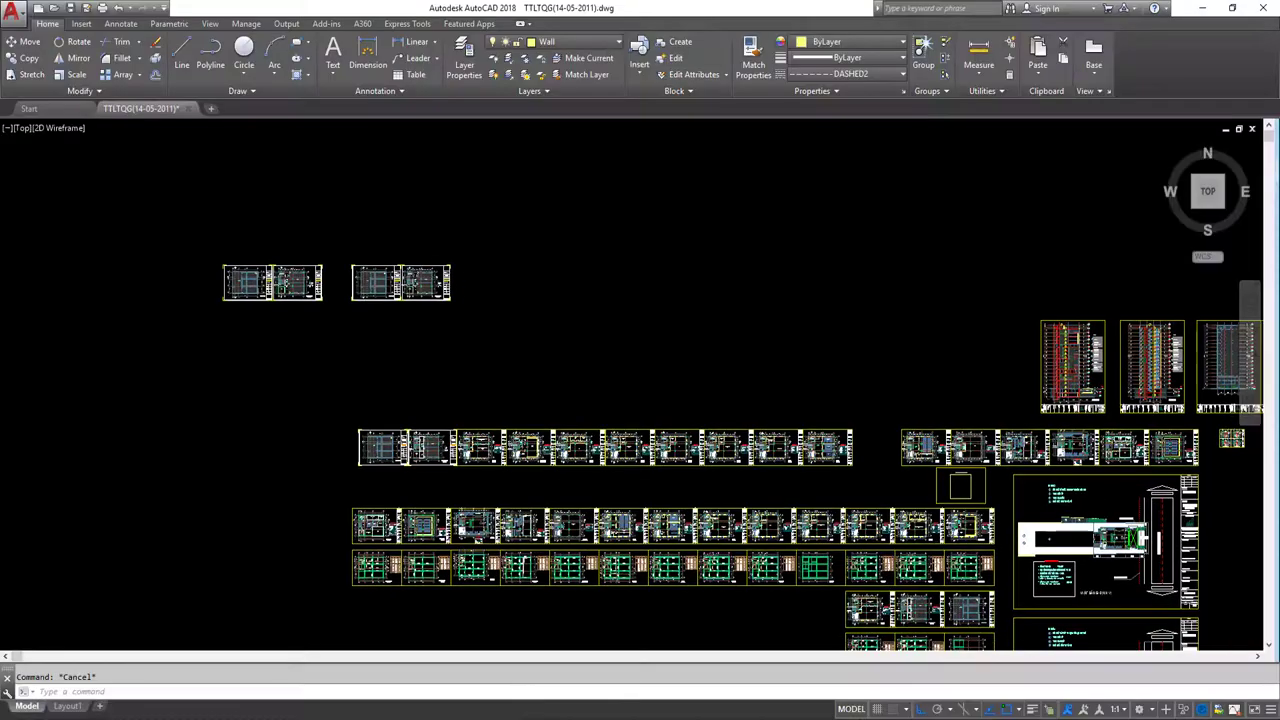
Bring the two top sheets into view and cancel a first selection attempt.
middle_click_drag(267, 317, 331, 406)
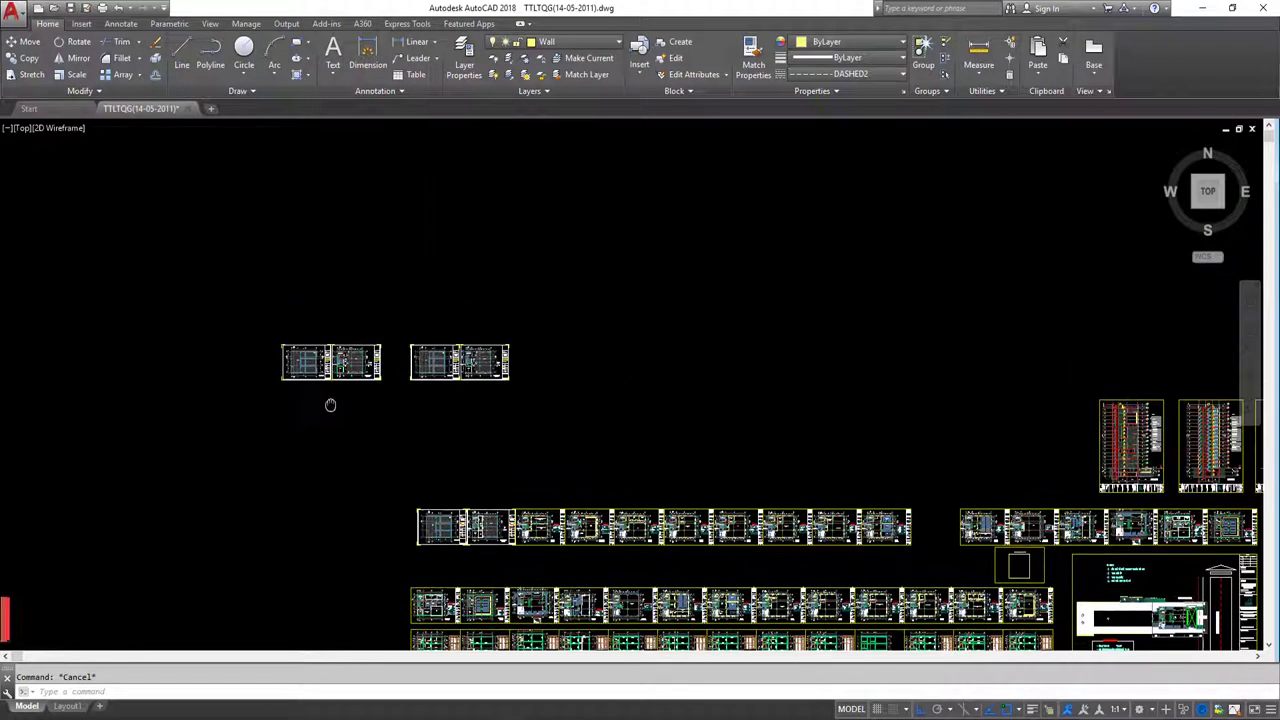
scroll(423, 343, "up", 2)
scroll(449, 349, "up", 2)
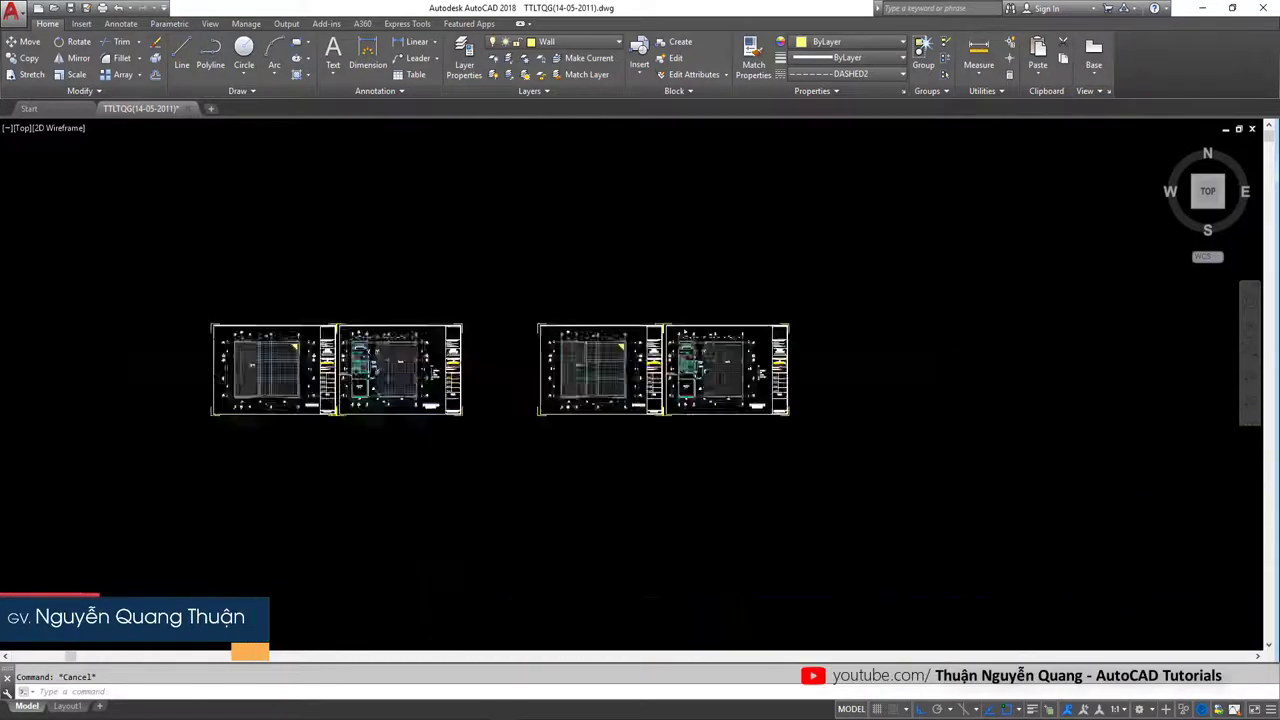
scroll(458, 340, "up", 4)
scroll(481, 257, "down", 5)
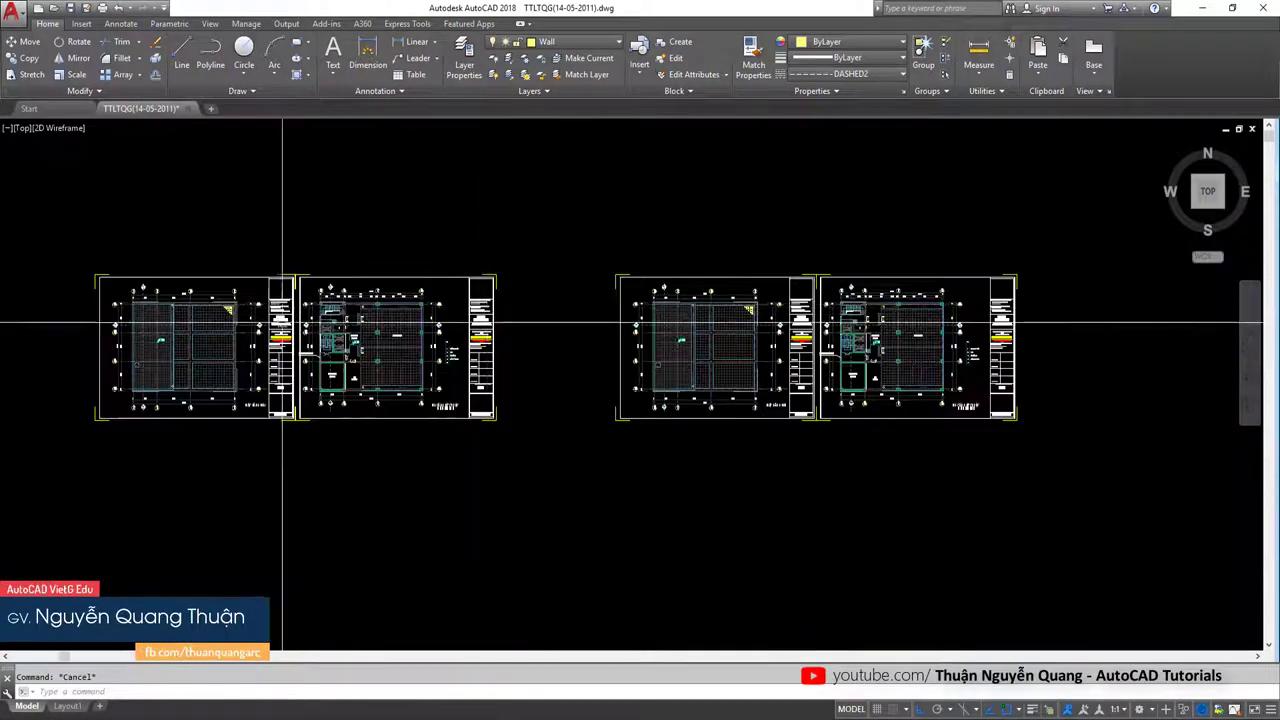
scroll(278, 315, "up", 2)
left_click(303, 300)
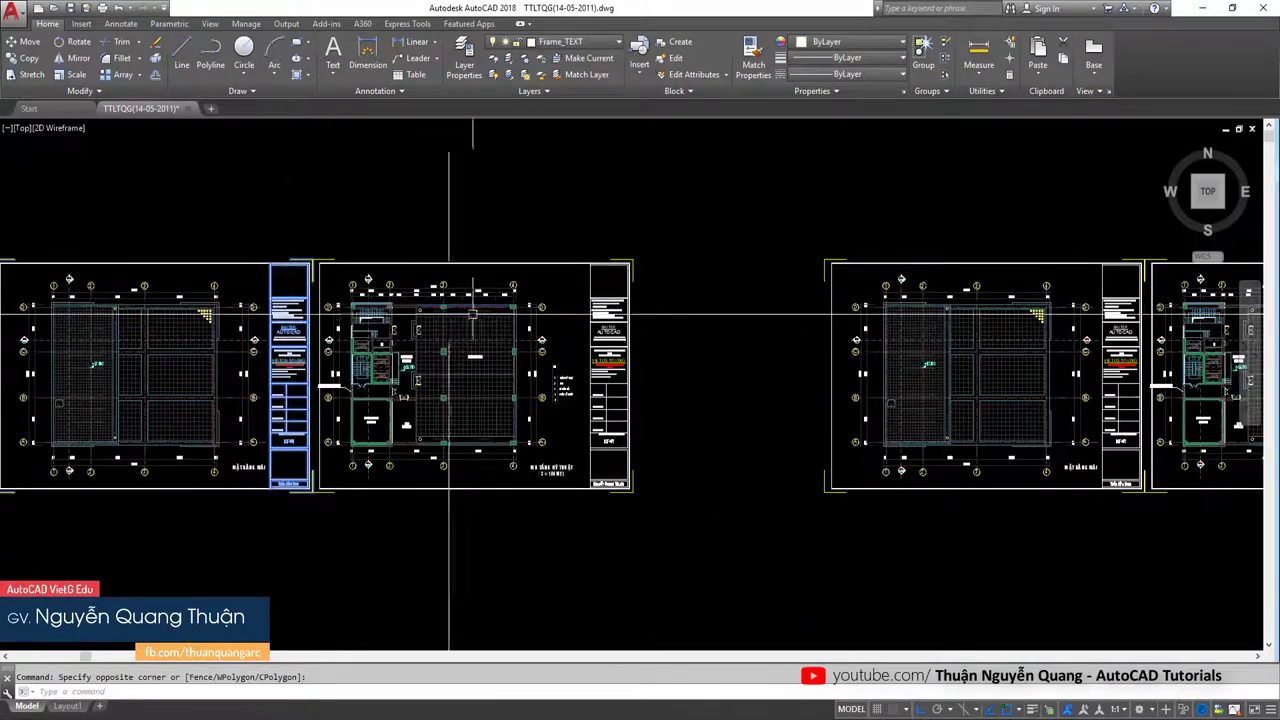
scroll(624, 273, "up", 2)
key("Escape")
Try selecting the middle title block with a crossing window, then clear the selection.
left_click(648, 230)
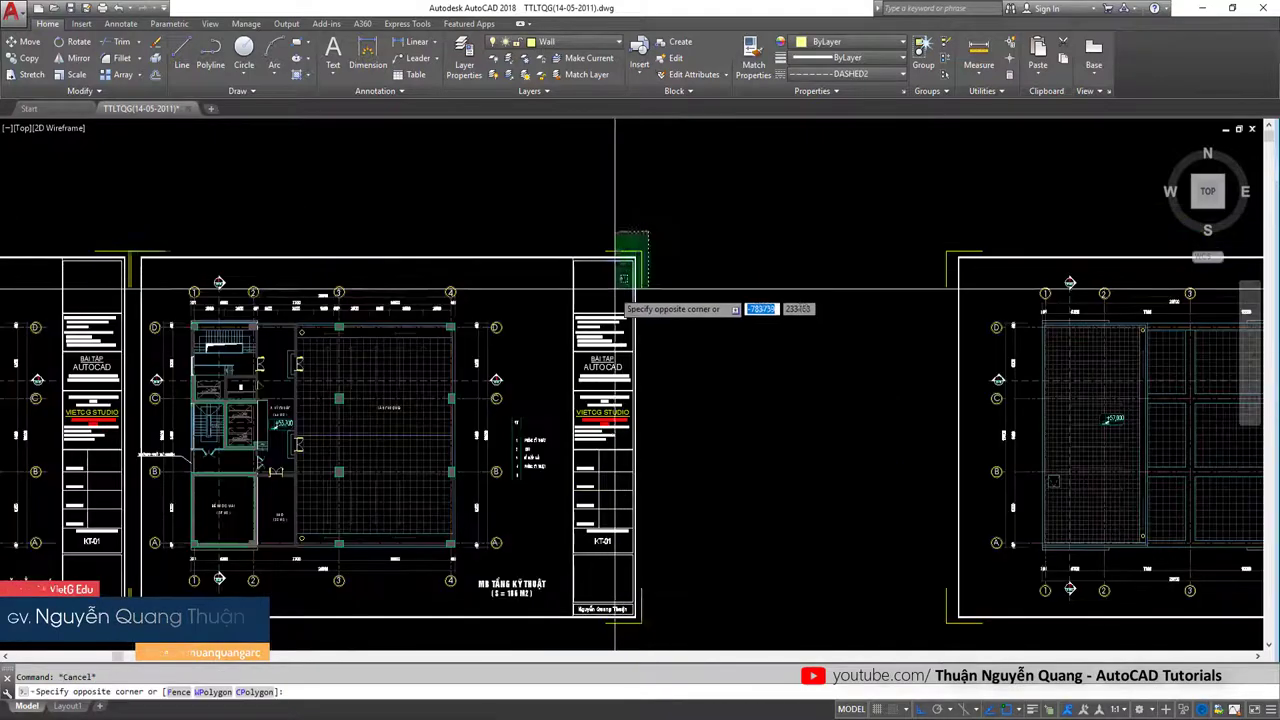
left_click(590, 290)
middle_click_drag(644, 232, 720, 232)
key("Escape")
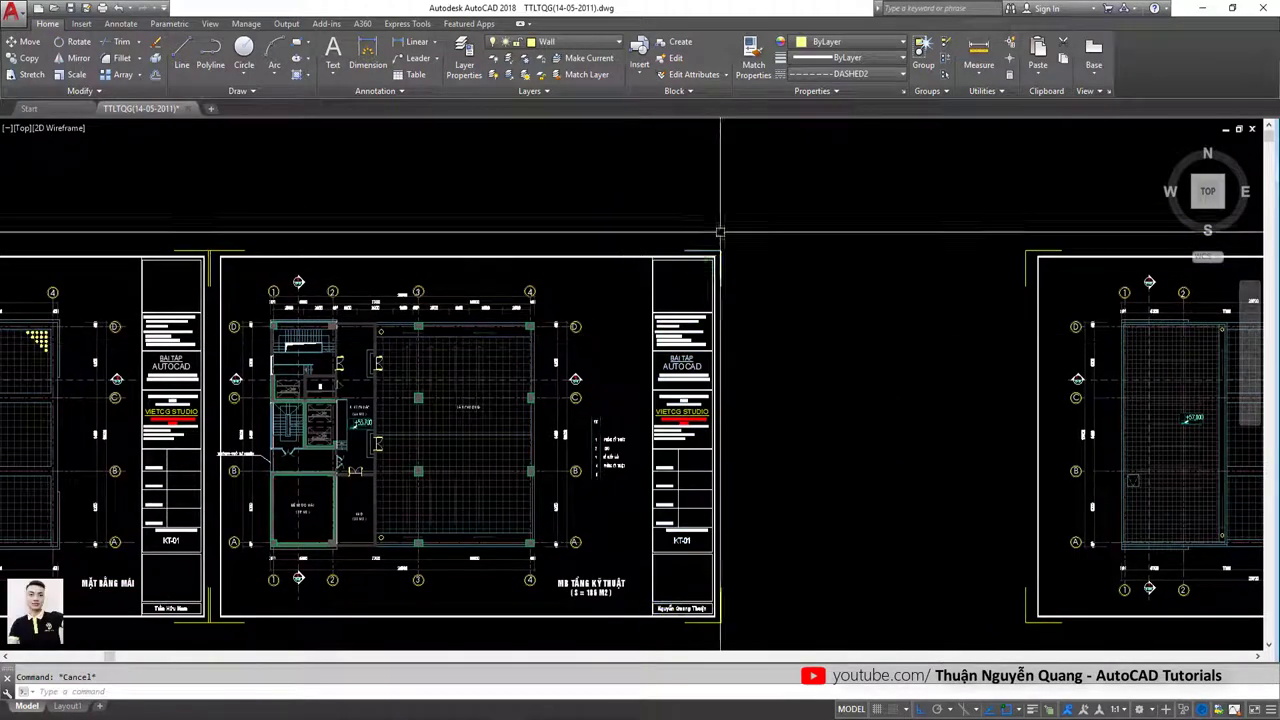
left_click(720, 232)
scroll(697, 615, "up", 4)
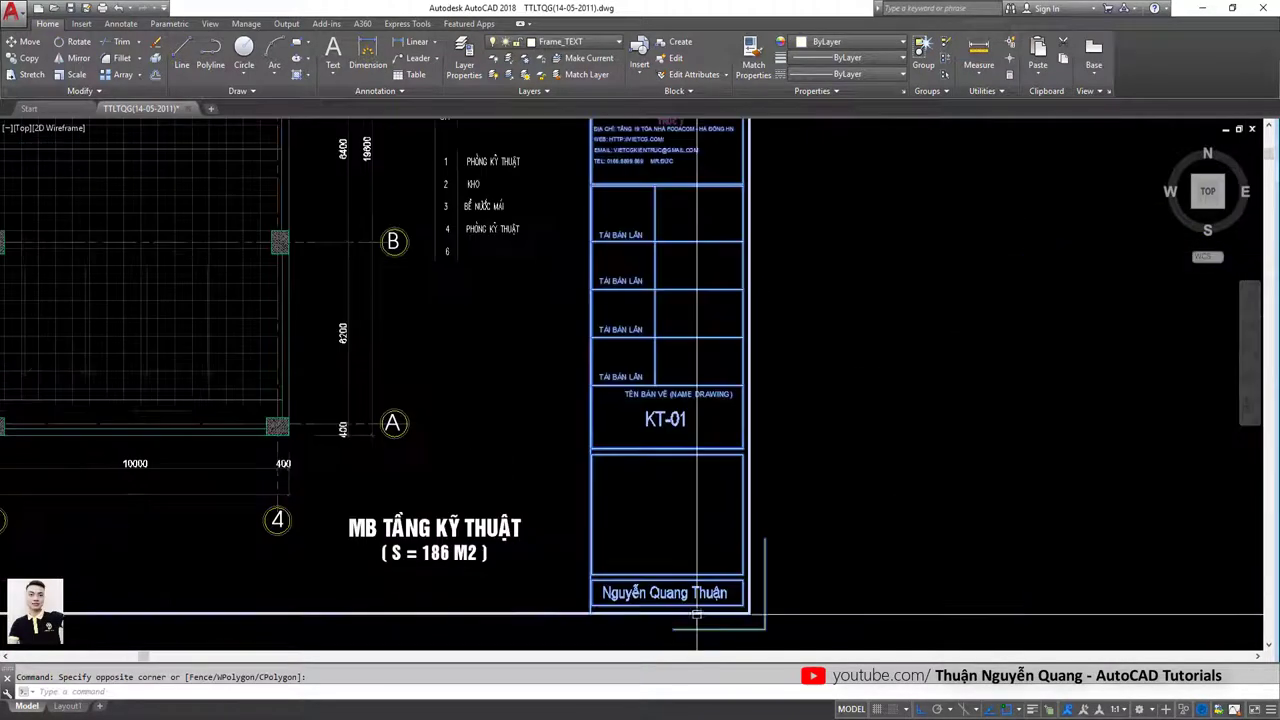
key("Escape")
scroll(697, 615, "down", 6)
scroll(602, 297, "up", 5)
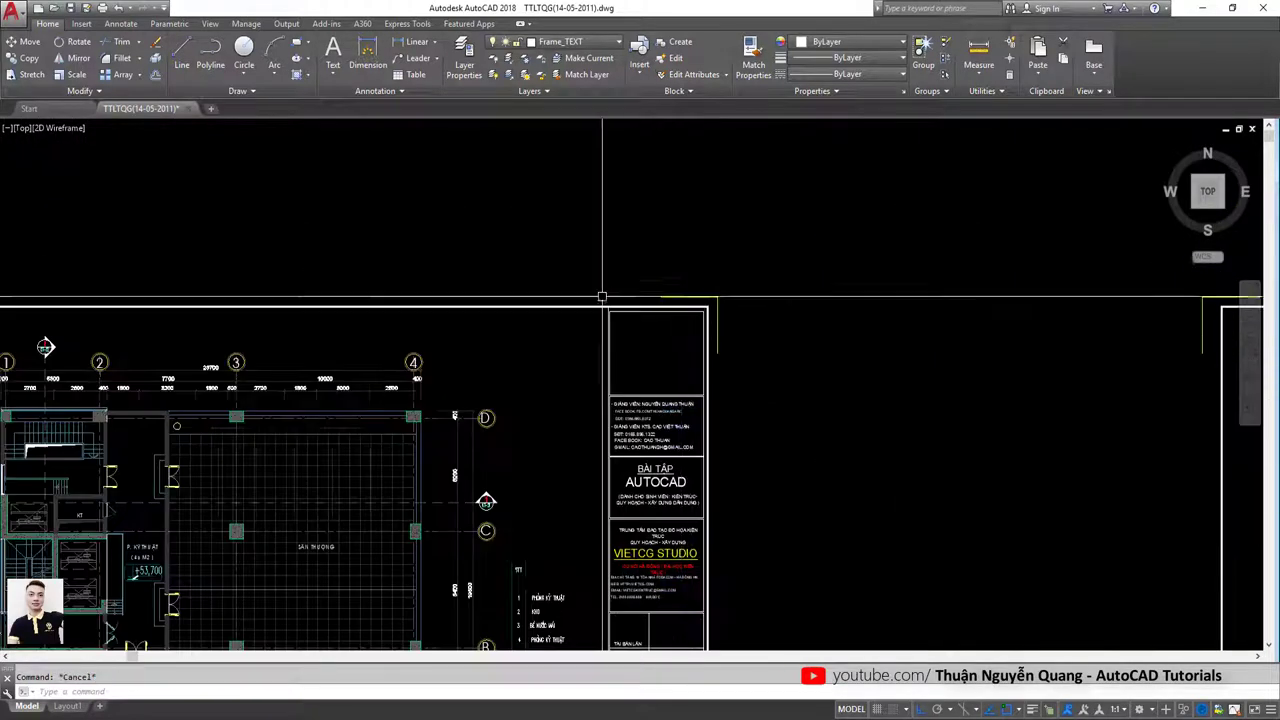
Select the right title-block strip with a selection window.
left_click(602, 297)
left_click(749, 391)
left_click(675, 327)
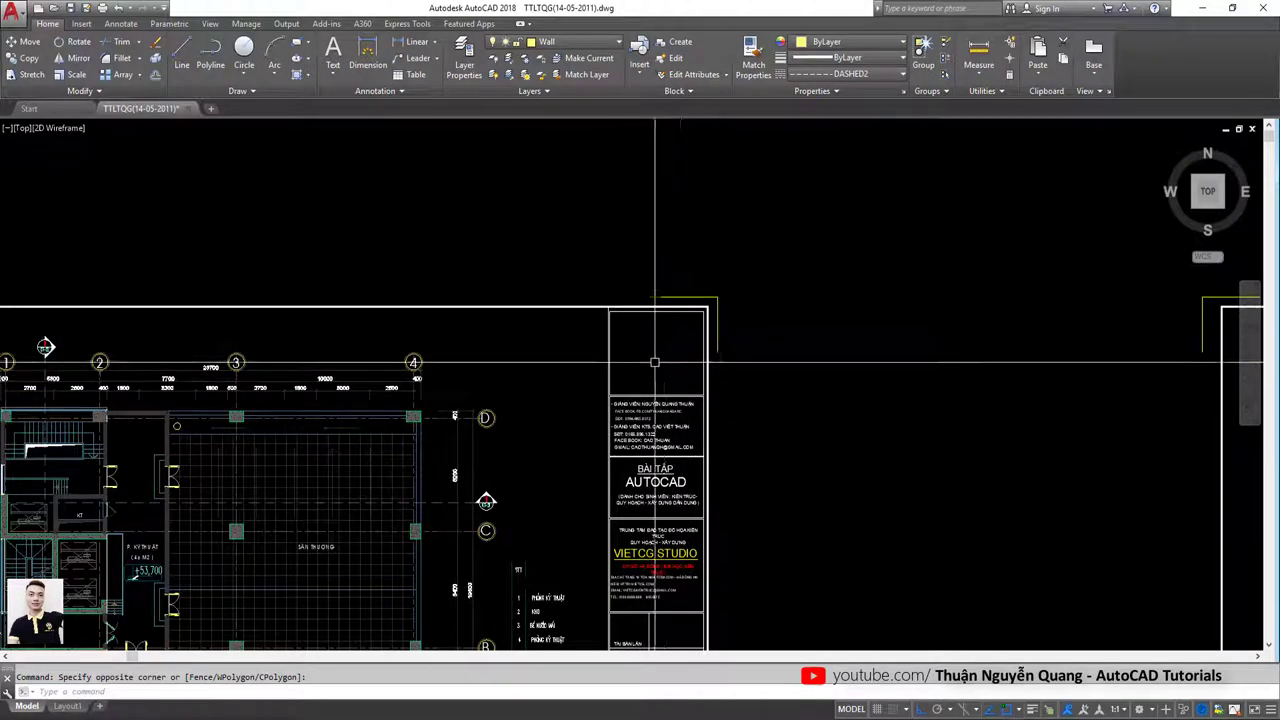
scroll(657, 343, "down", 3)
scroll(657, 343, "down", 2)
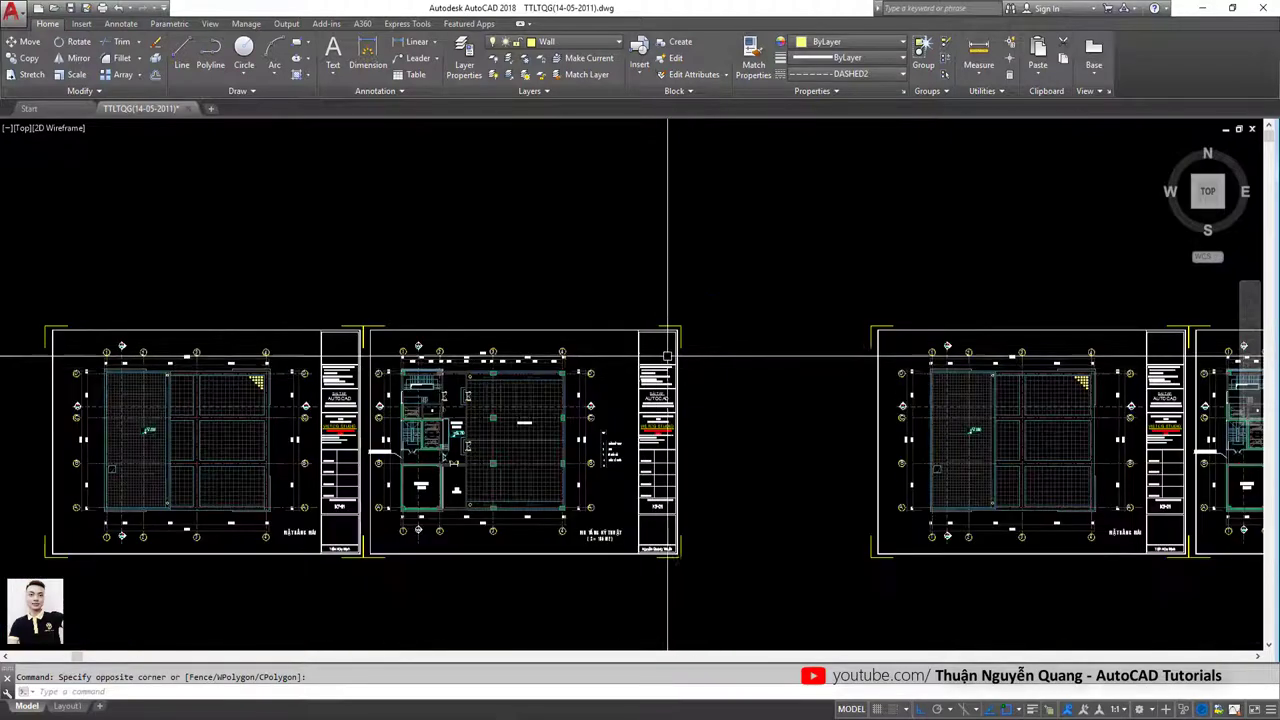
scroll(572, 257, "up", 8)
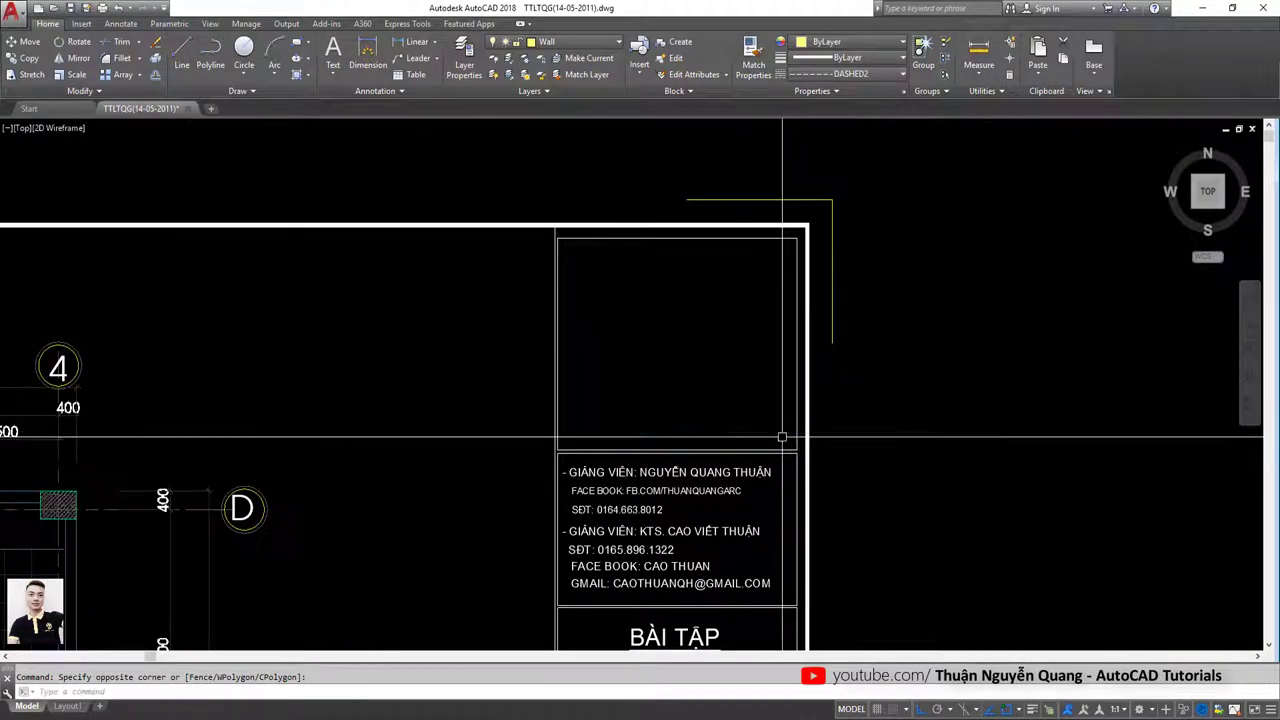
scroll(690, 320, "down", 8)
left_click(702, 323)
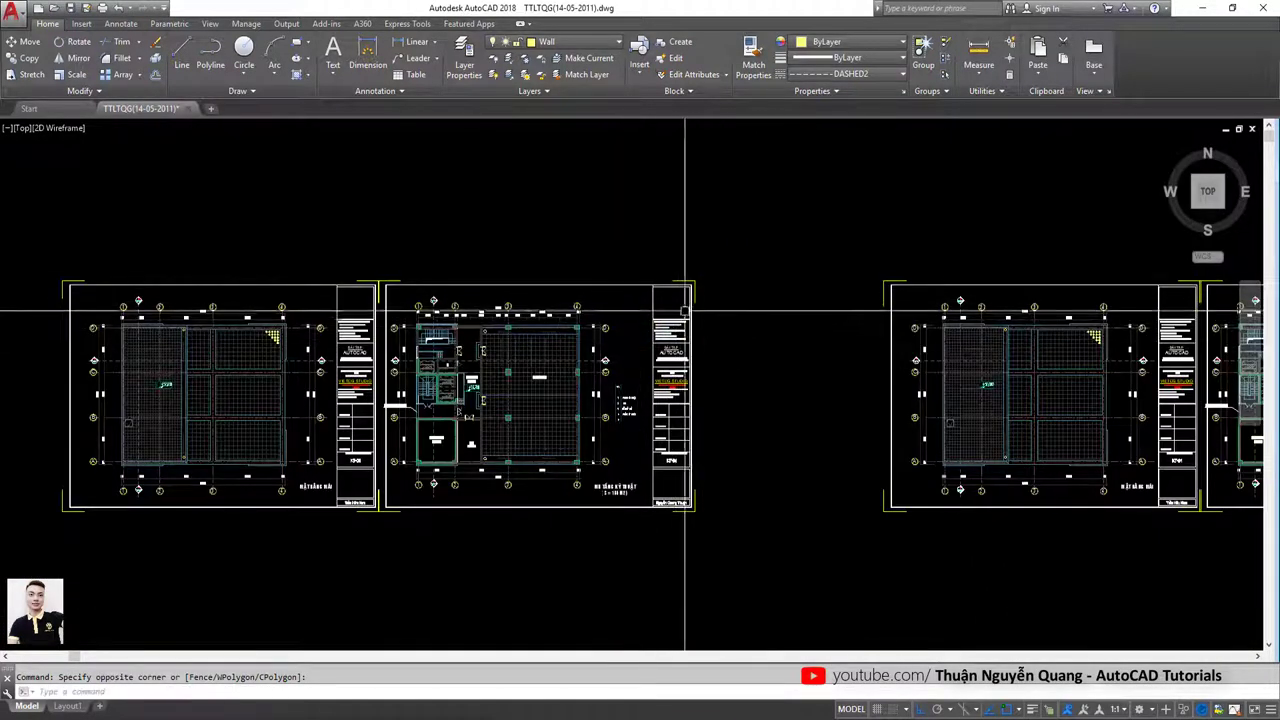
scroll(690, 318, "up", 2)
left_click(634, 280)
scroll(634, 280, "down", 6)
Shift the view across the sheets, reselect the right title-block strip, then deselect it.
middle_click_drag(737, 306, 548, 349)
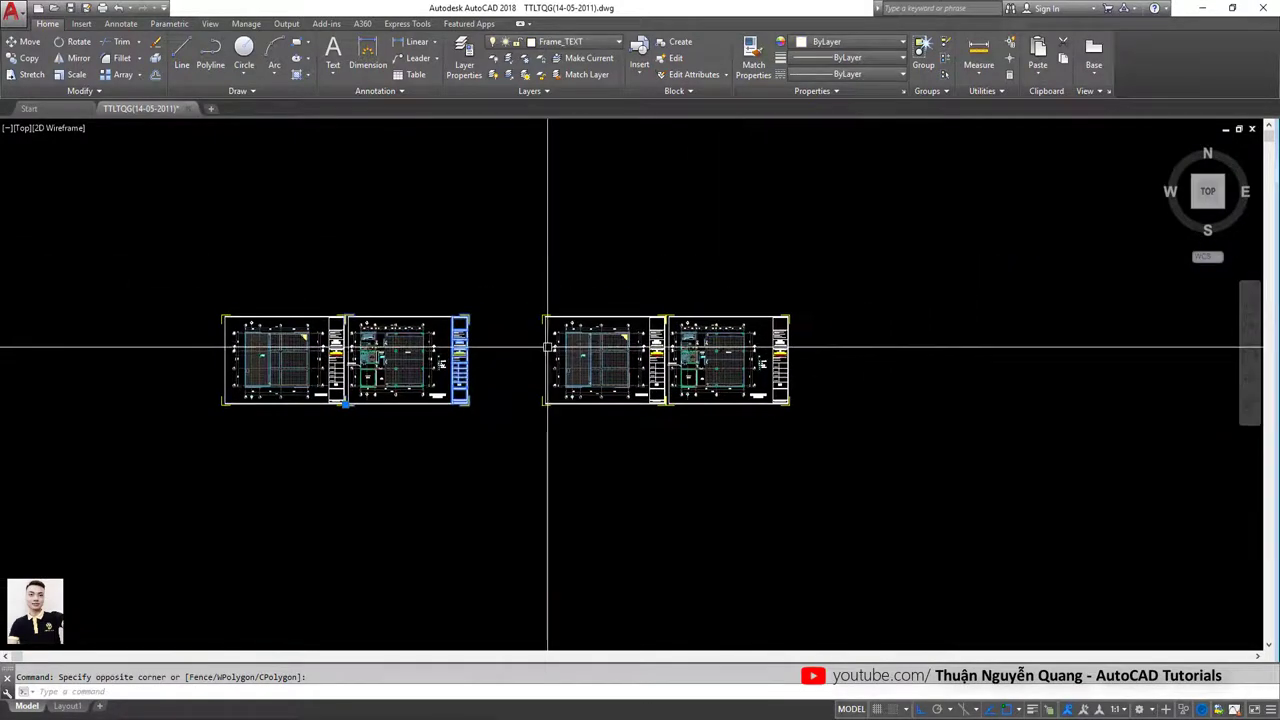
key("Escape")
scroll(548, 349, "up", 5)
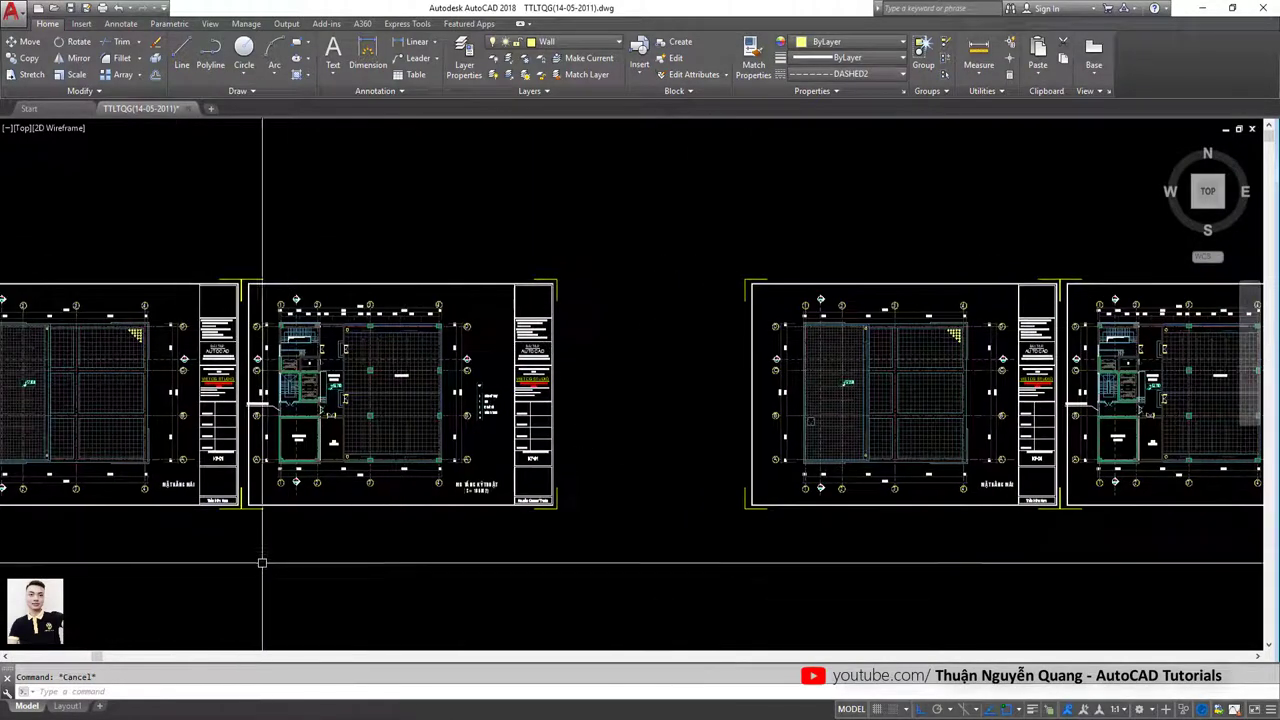
middle_click_drag(262, 563, 318, 569)
left_click(580, 300)
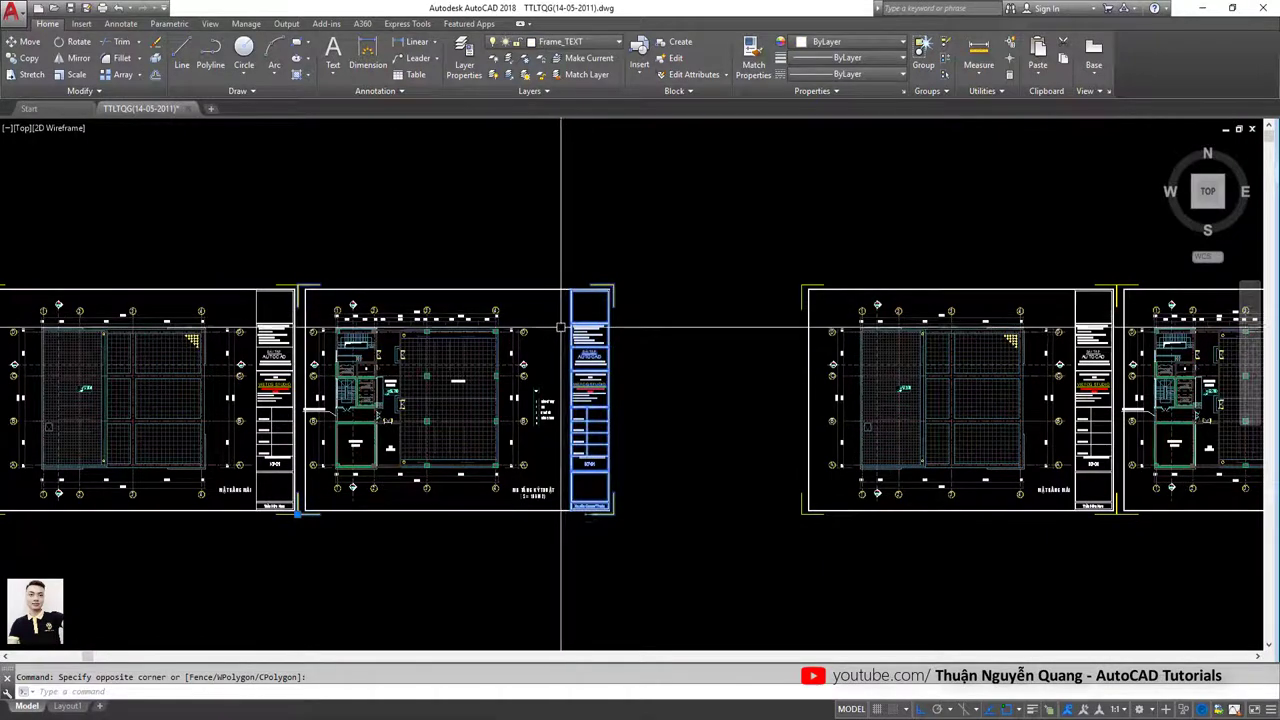
scroll(586, 291, "up", 5)
scroll(491, 400, "down", 4)
key("Escape")
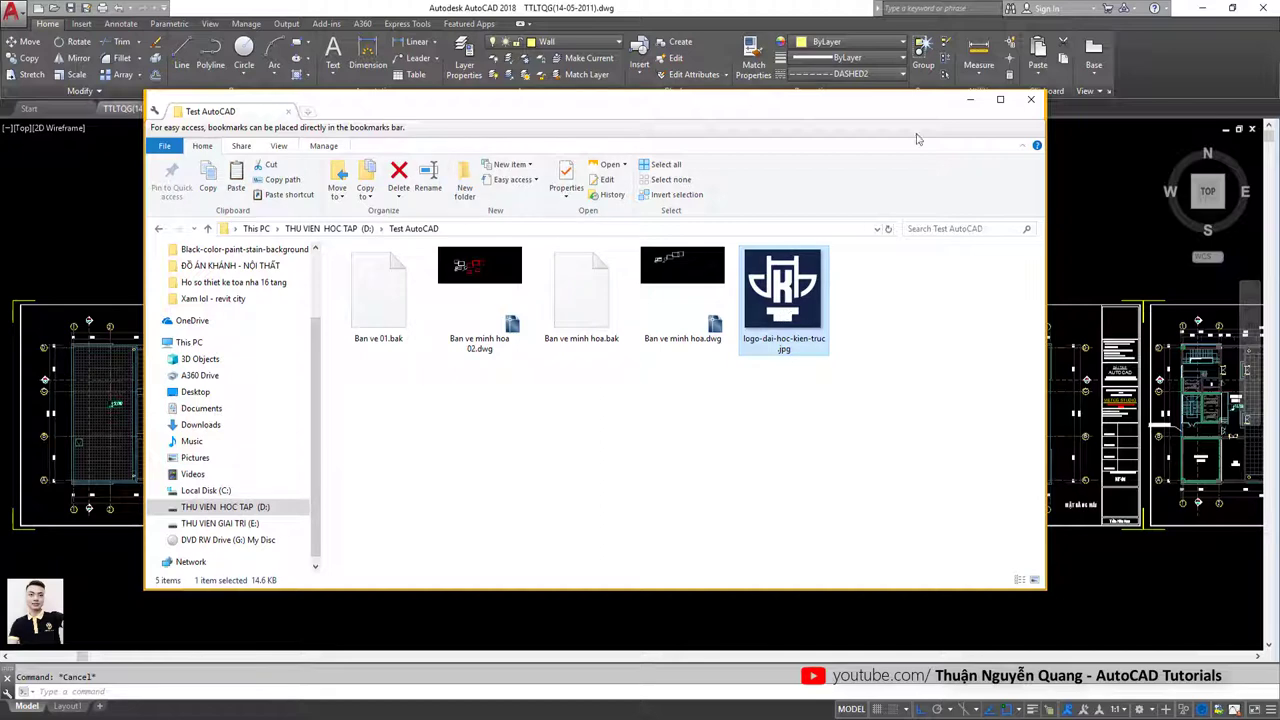
Copy the right title-block column with CO and place it above the plan sheets.
left_click(970, 100)
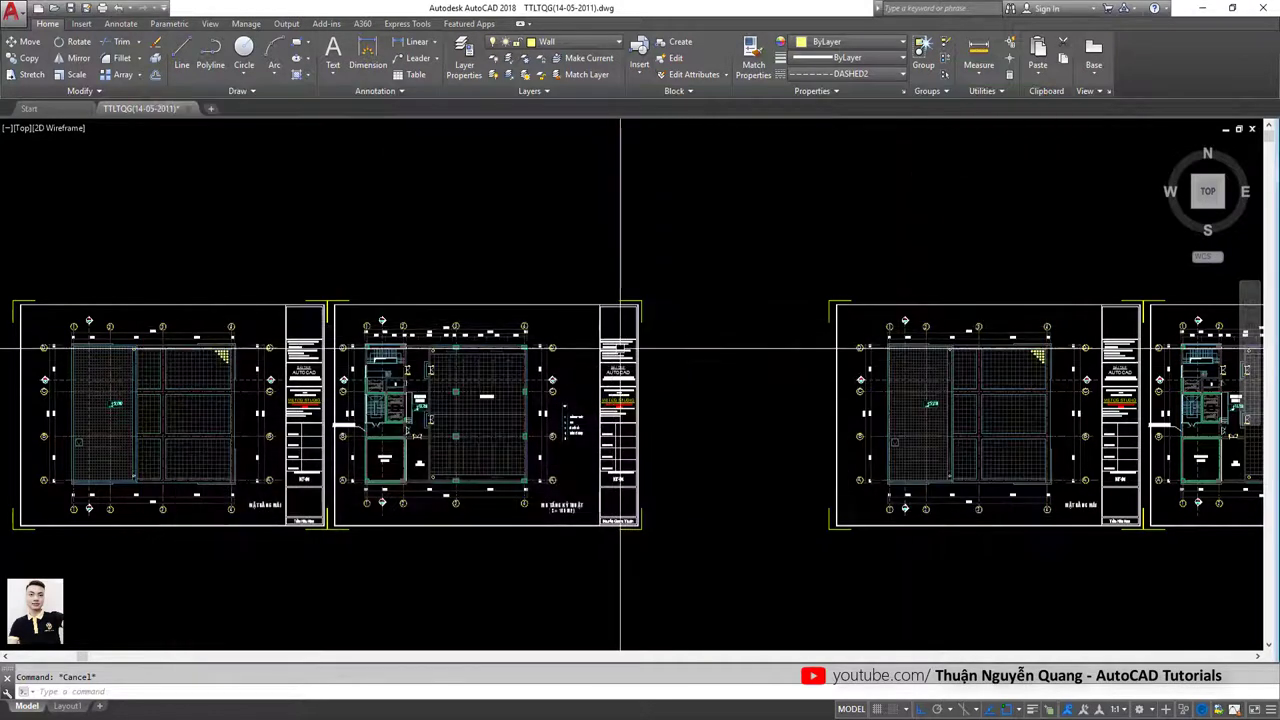
scroll(586, 362, "down", 4)
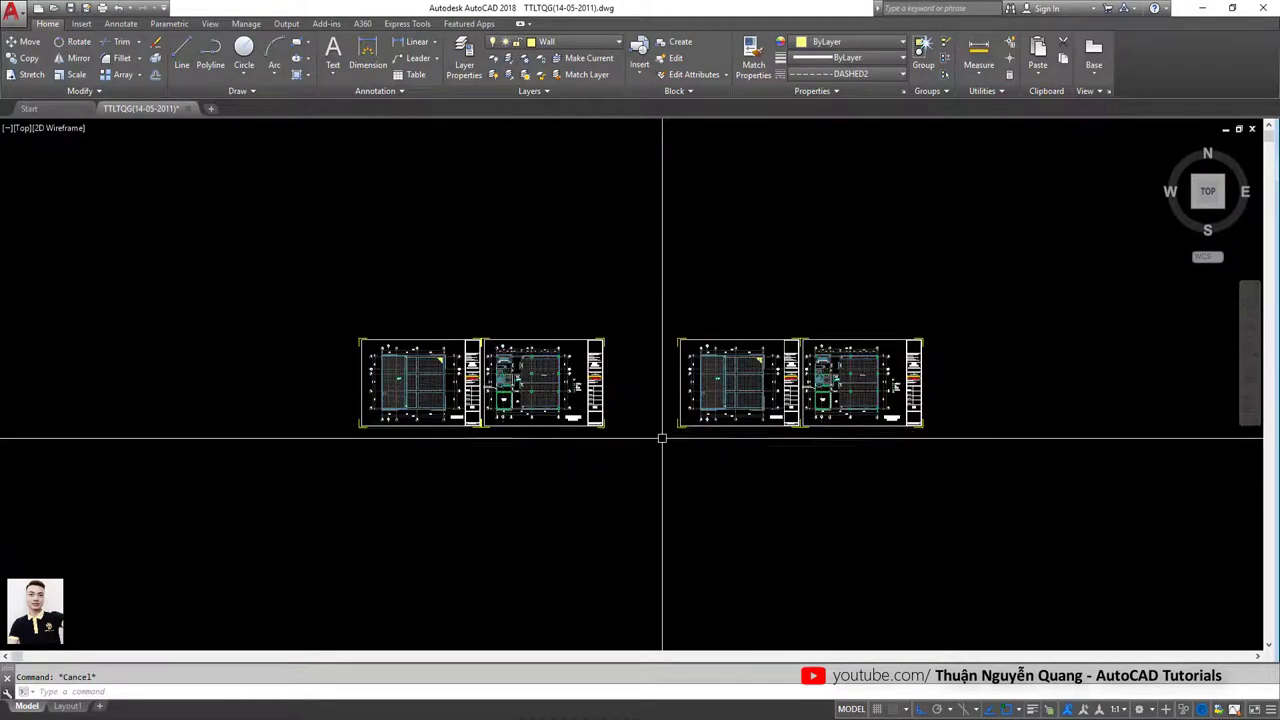
scroll(586, 380, "up", 2)
left_click(609, 417)
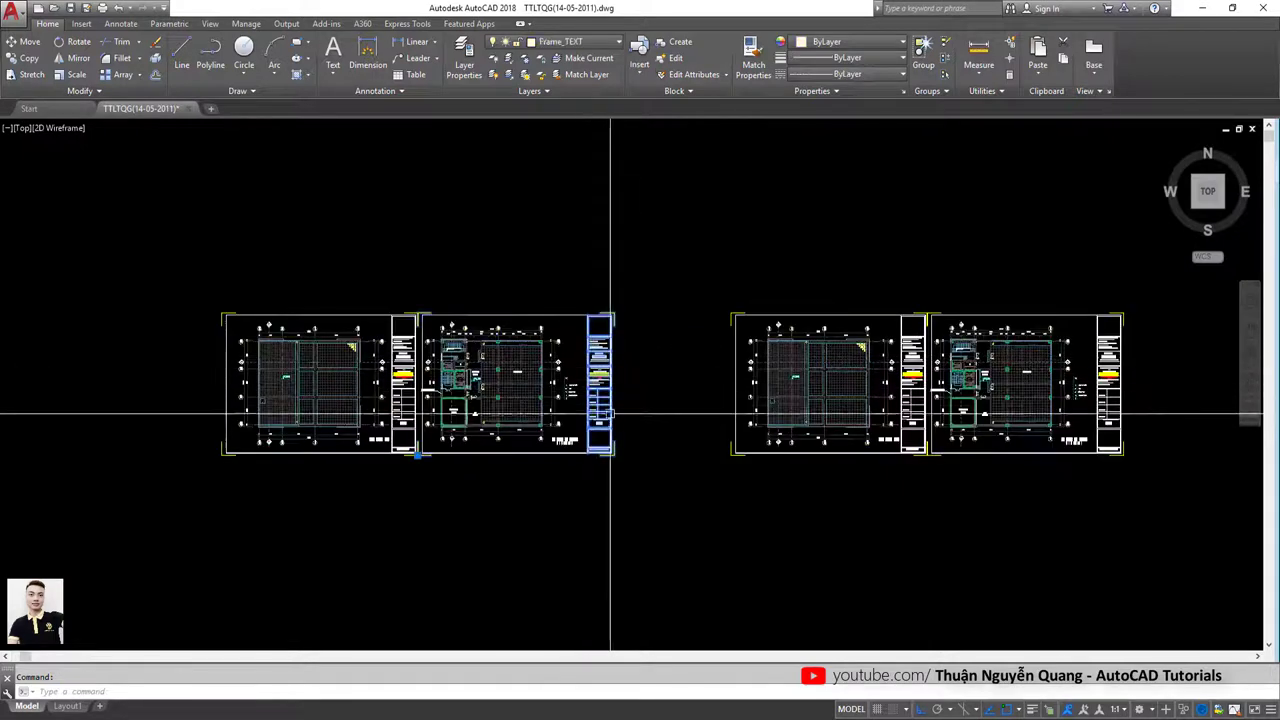
type("co")
key("Return")
left_click(614, 434)
scroll(614, 434, "down", 2)
mouse_move(605, 298)
middle_mouse_down()
mouse_move(543, 569)
mouse_move(578, 451)
middle_mouse_up()
left_click(550, 449)
key("Escape")
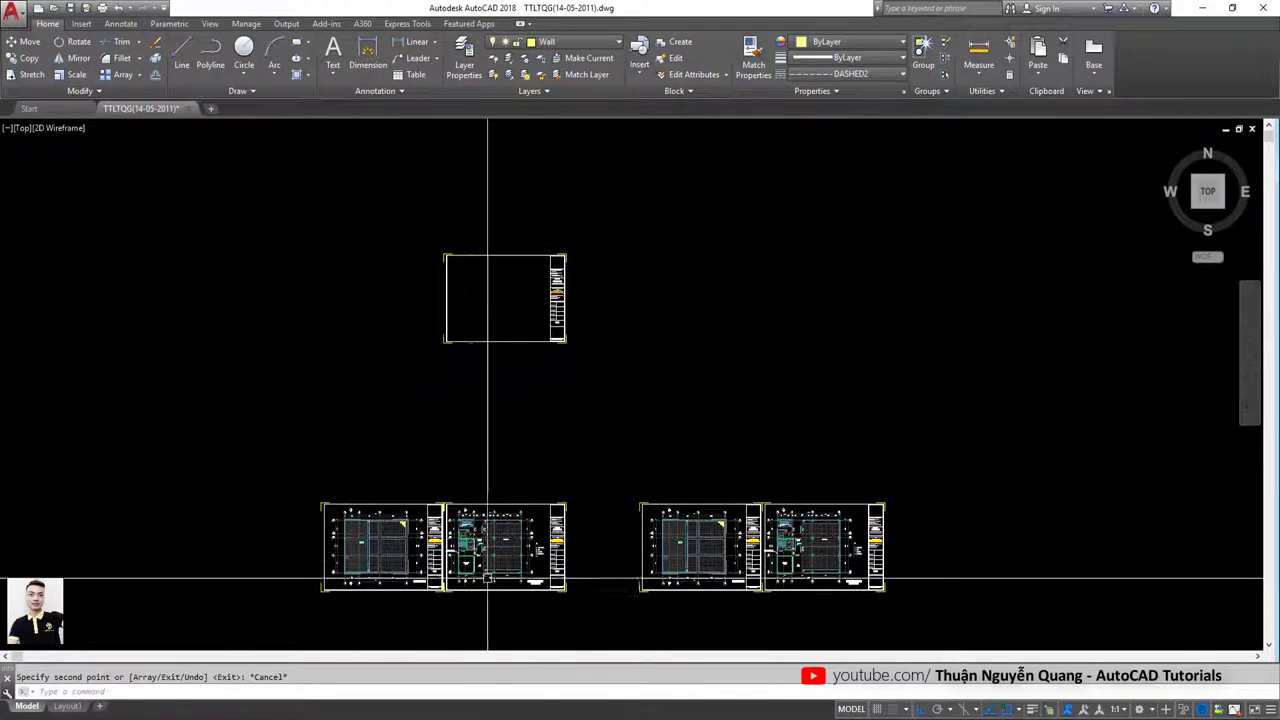
Select the title-block strip with a crossing window, then cancel the selection.
scroll(548, 323, "up", 4)
scroll(549, 326, "down", 2)
scroll(560, 340, "down", 2)
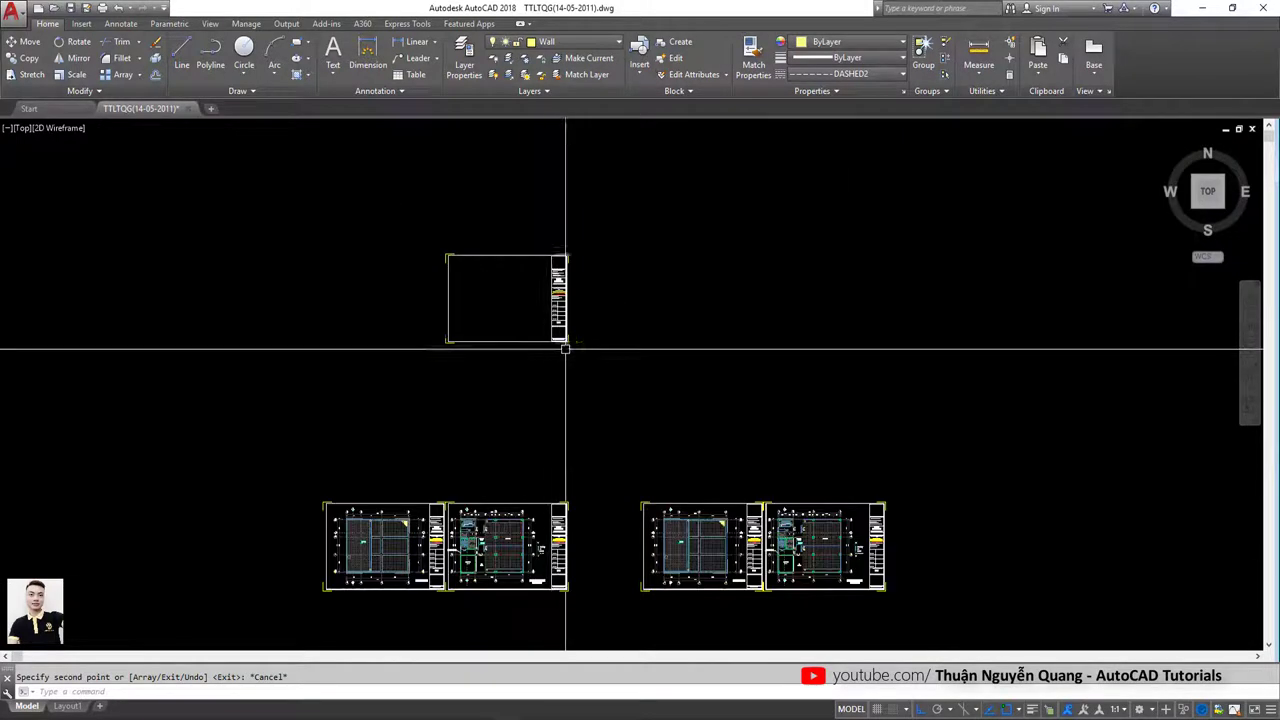
left_click(585, 285)
left_click(517, 300)
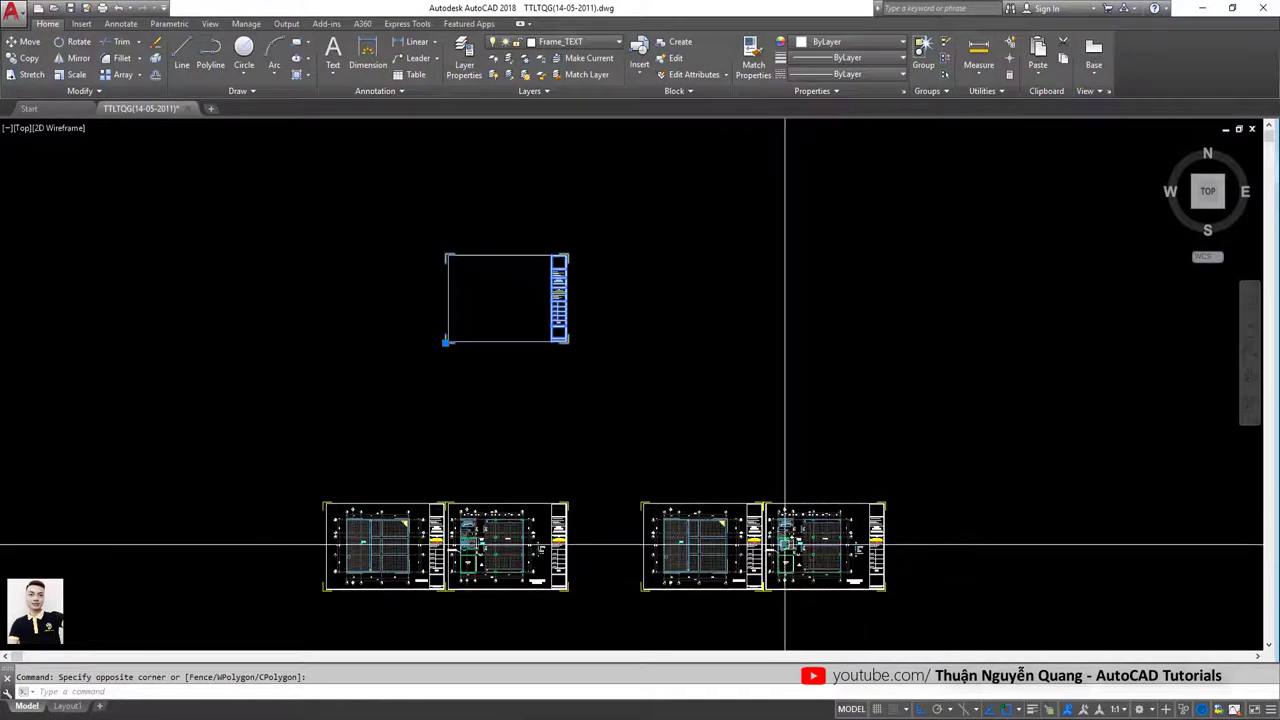
scroll(558, 260, "up", 2)
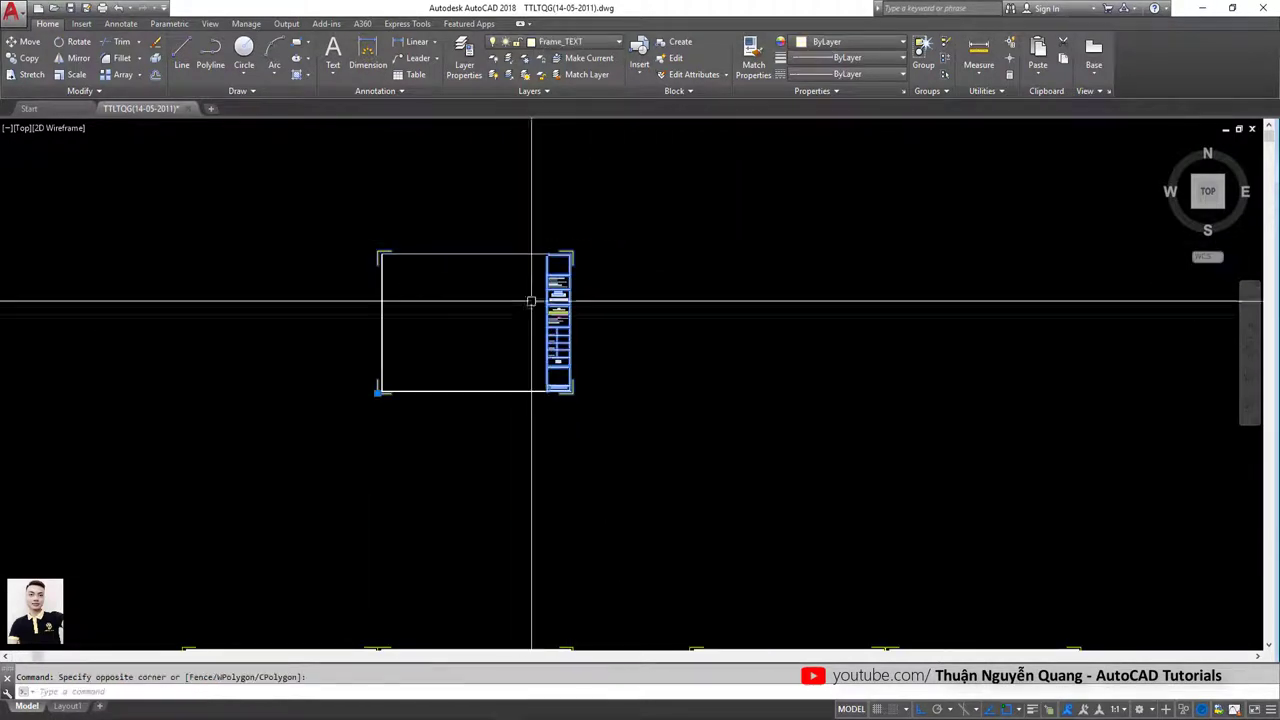
scroll(572, 262, "up", 4)
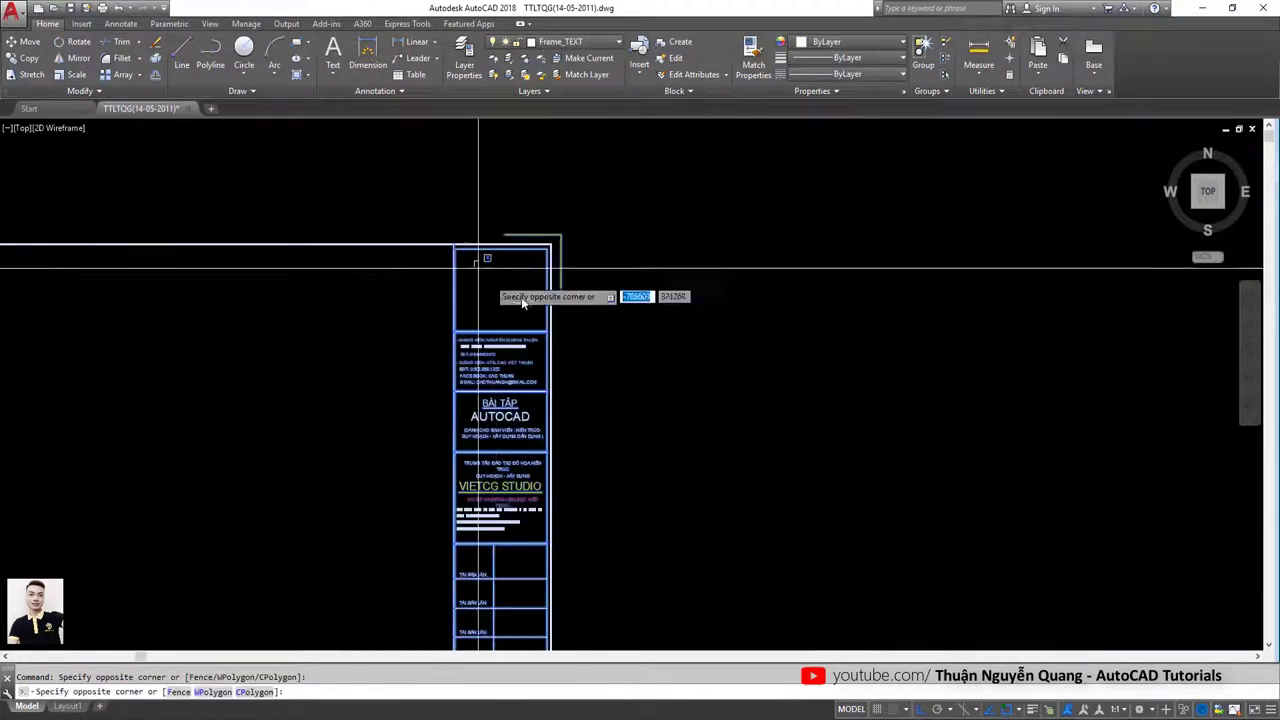
key("Escape")
scroll(533, 302, "down", 5)
Centre the copied title-block frame in view and select it.
middle_click_drag(540, 514, 491, 371)
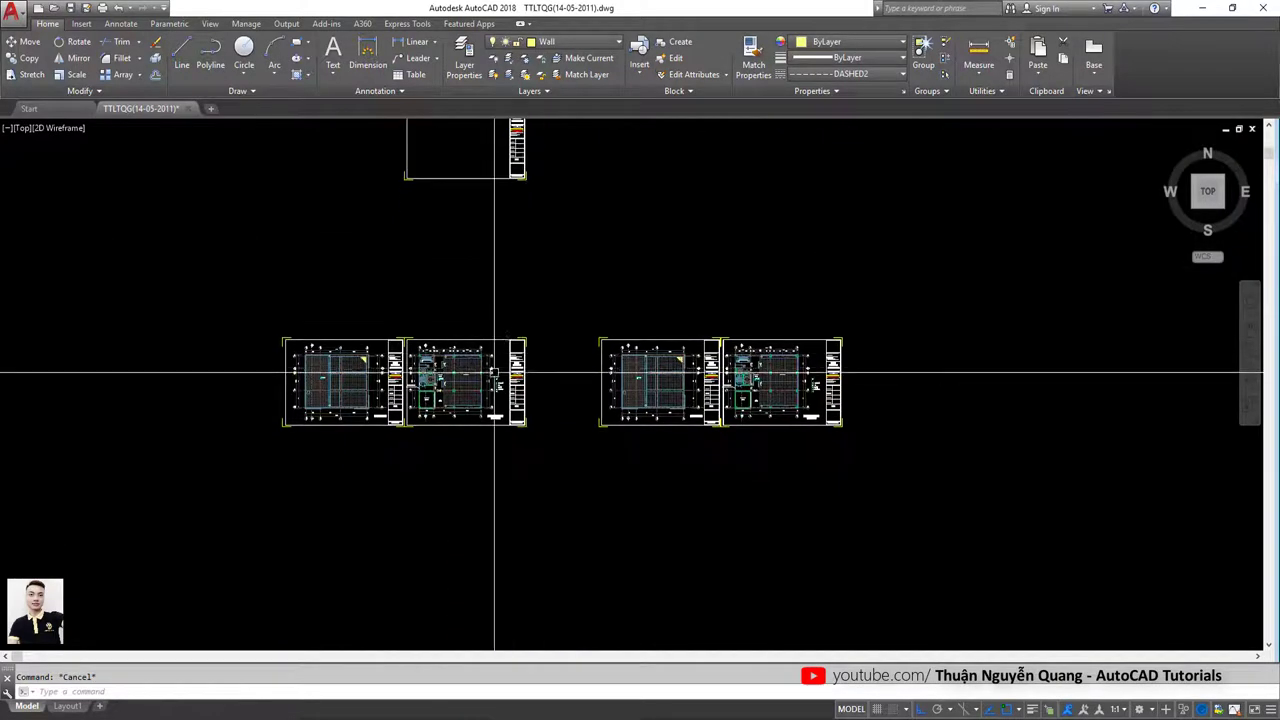
scroll(543, 346, "down", 4)
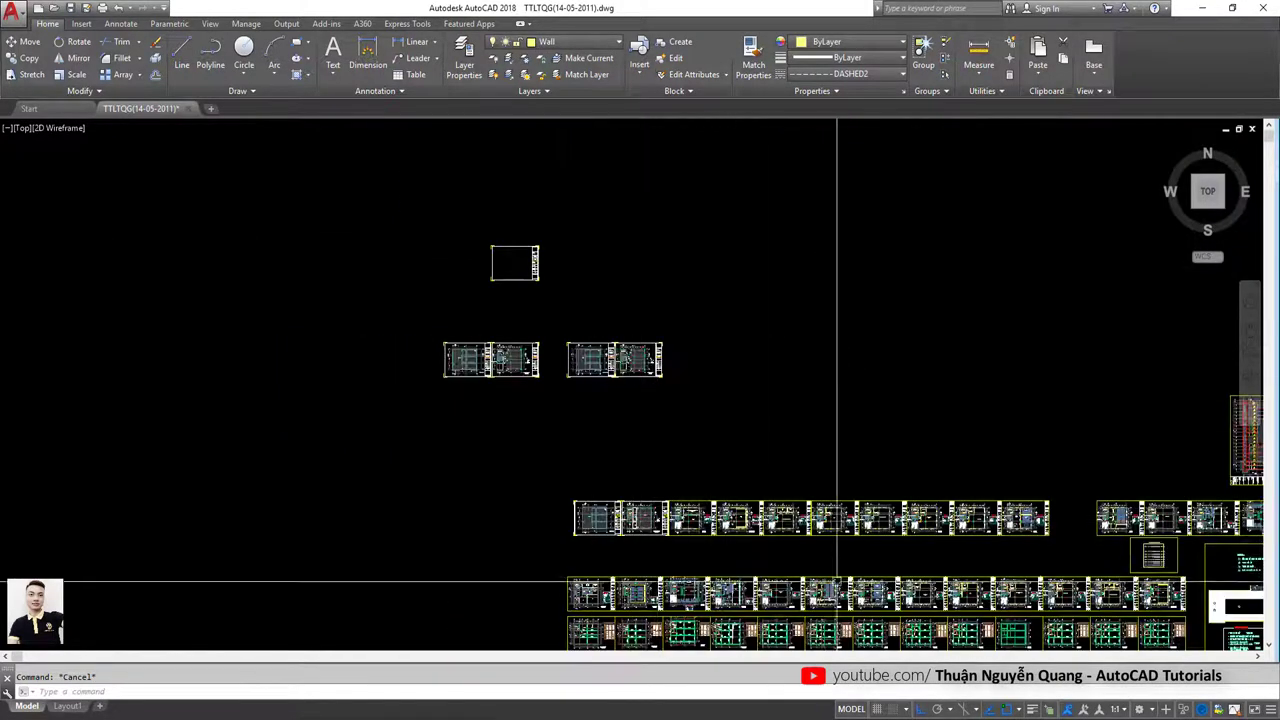
scroll(604, 347, "up", 4)
middle_click_drag(474, 257, 494, 440)
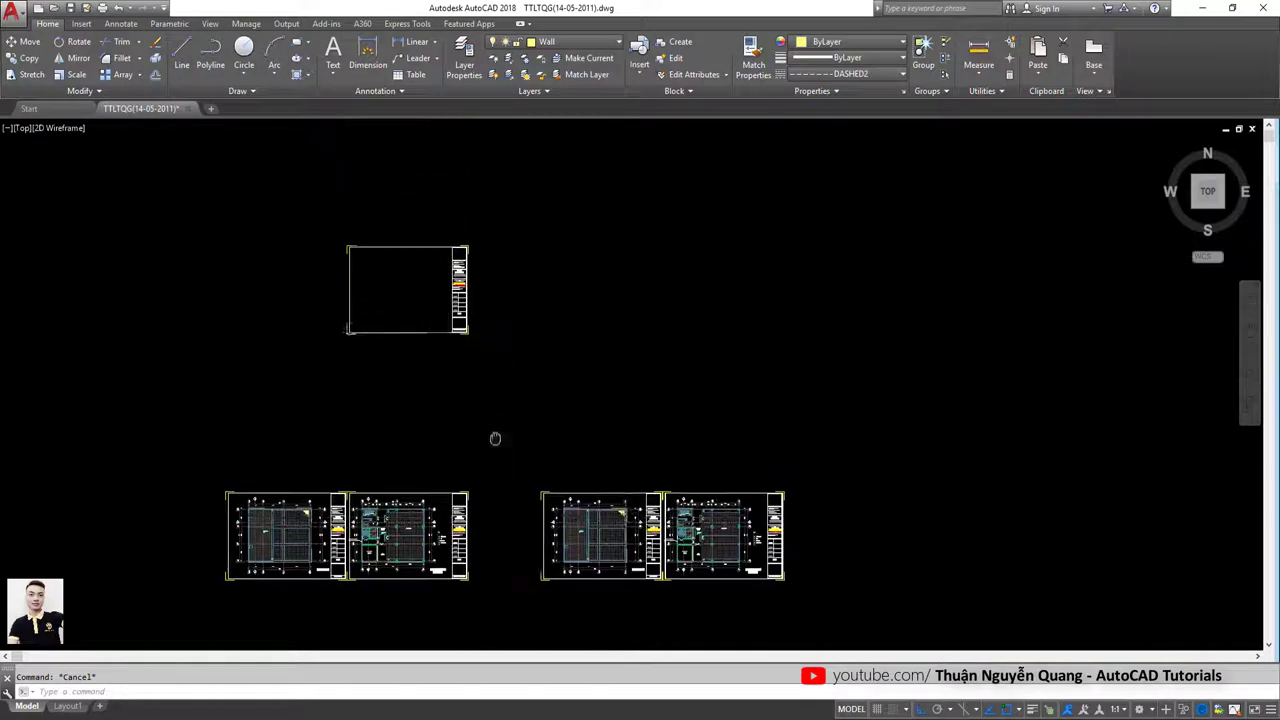
scroll(452, 306, "up", 4)
middle_click_drag(403, 194, 523, 223)
left_click(690, 530)
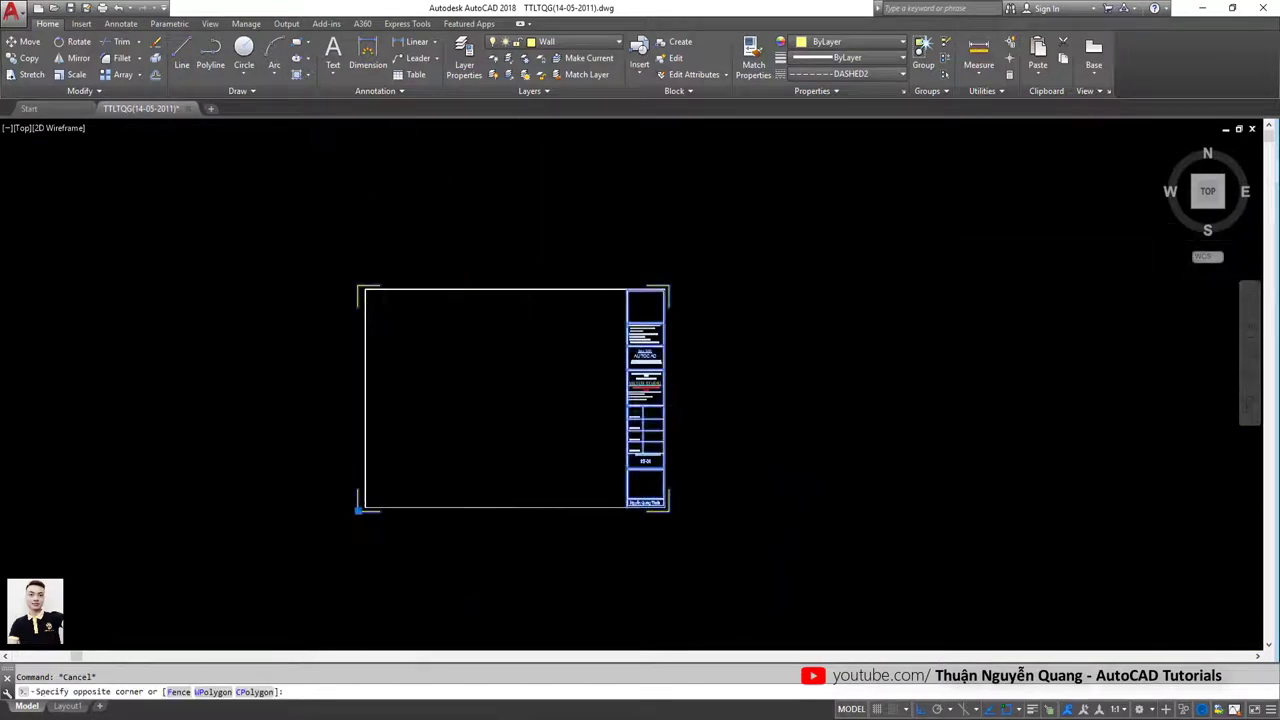
left_click(618, 314)
scroll(605, 318, "up", 2)
Open the copied title-block frame block in the Block Editor with BE.
left_click(497, 260)
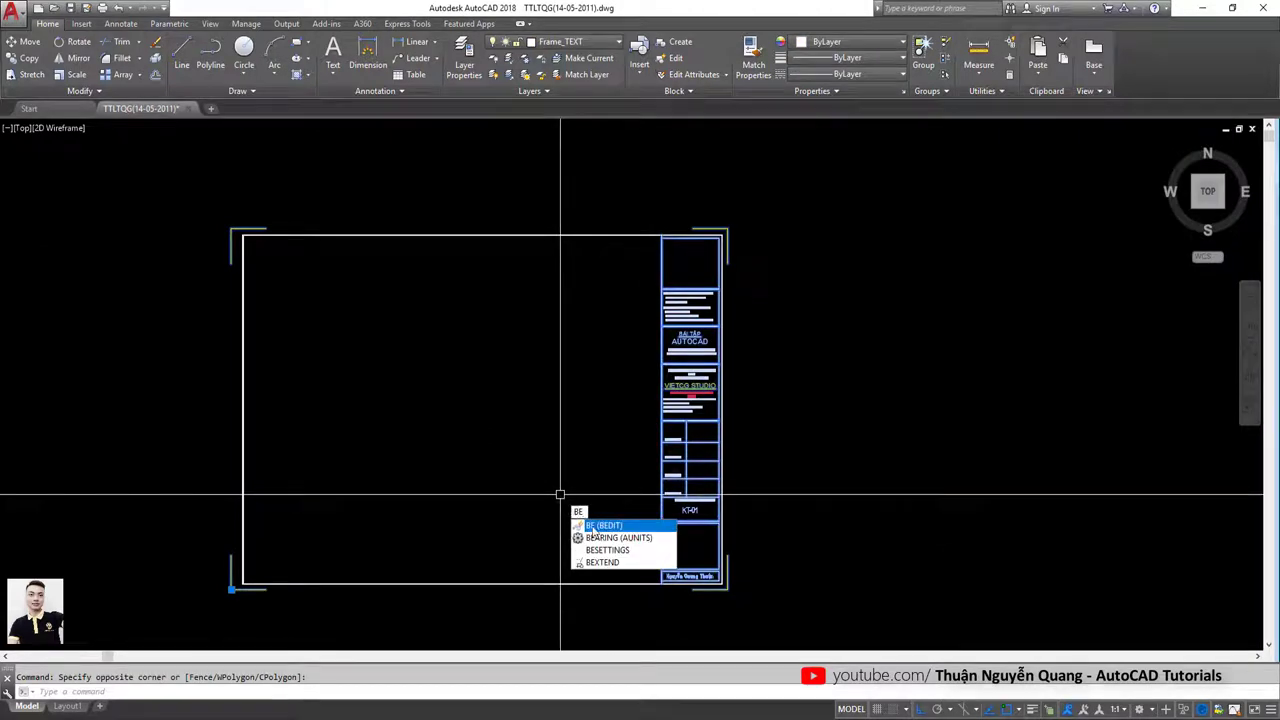
type("be")
key("Return")
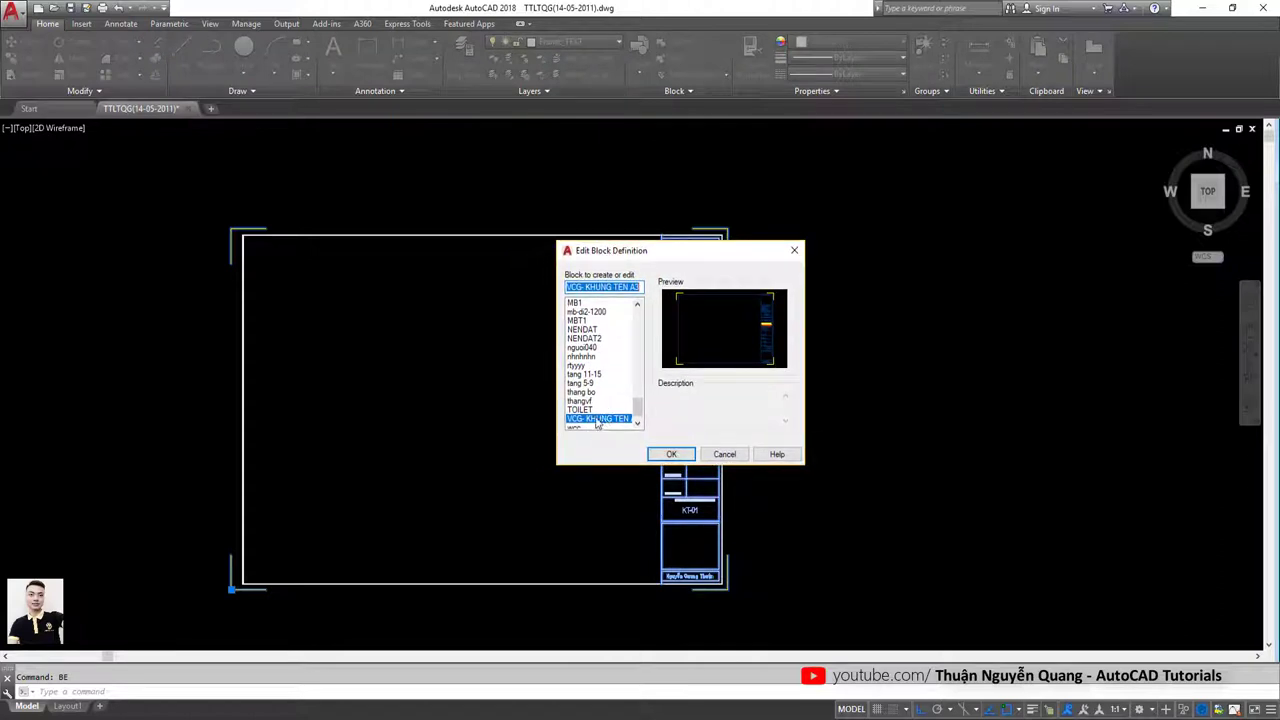
left_click(666, 458)
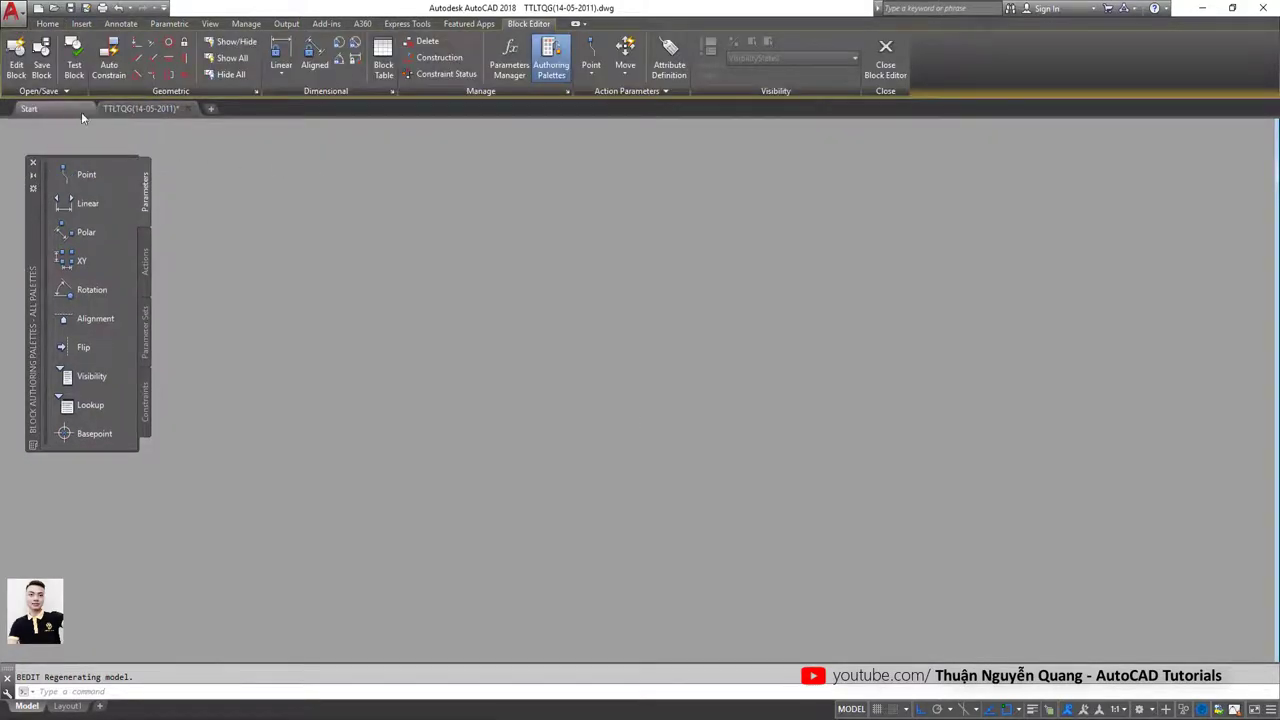
Switch back to the title-block drawing and reposition the view on the title block.
left_click(81, 112)
left_click(127, 110)
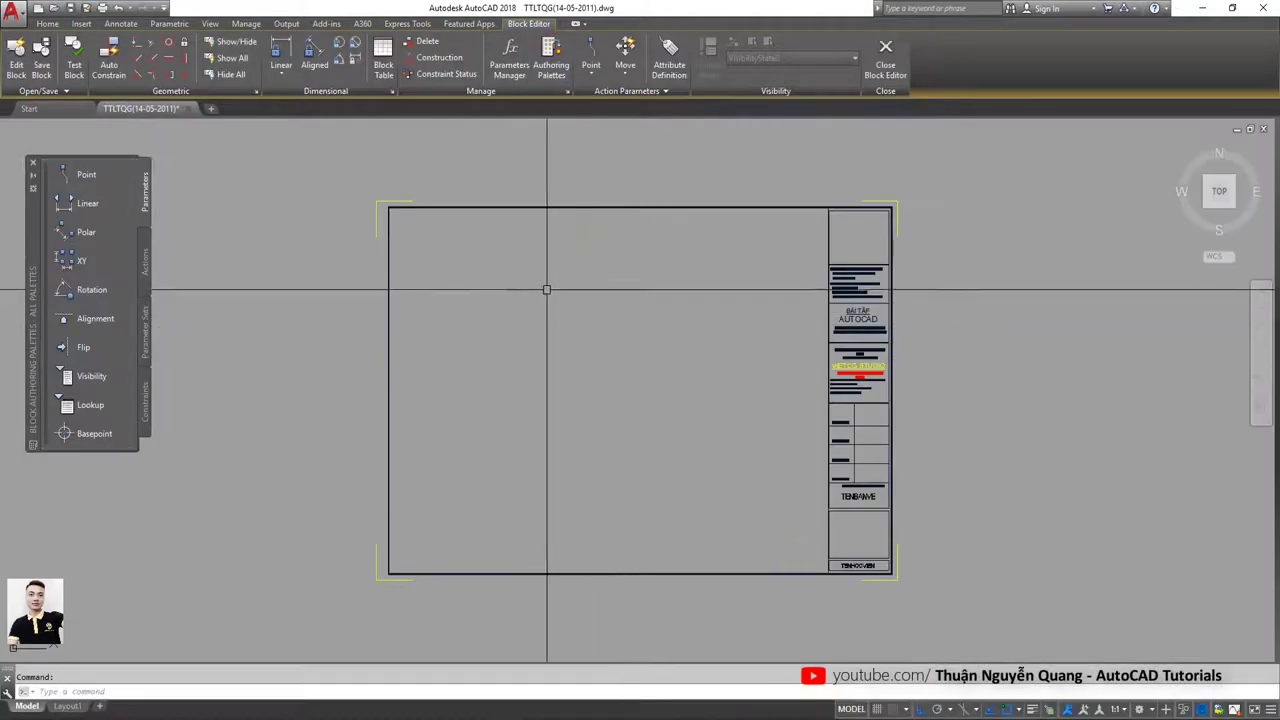
middle_click_drag(546, 289, 496, 303)
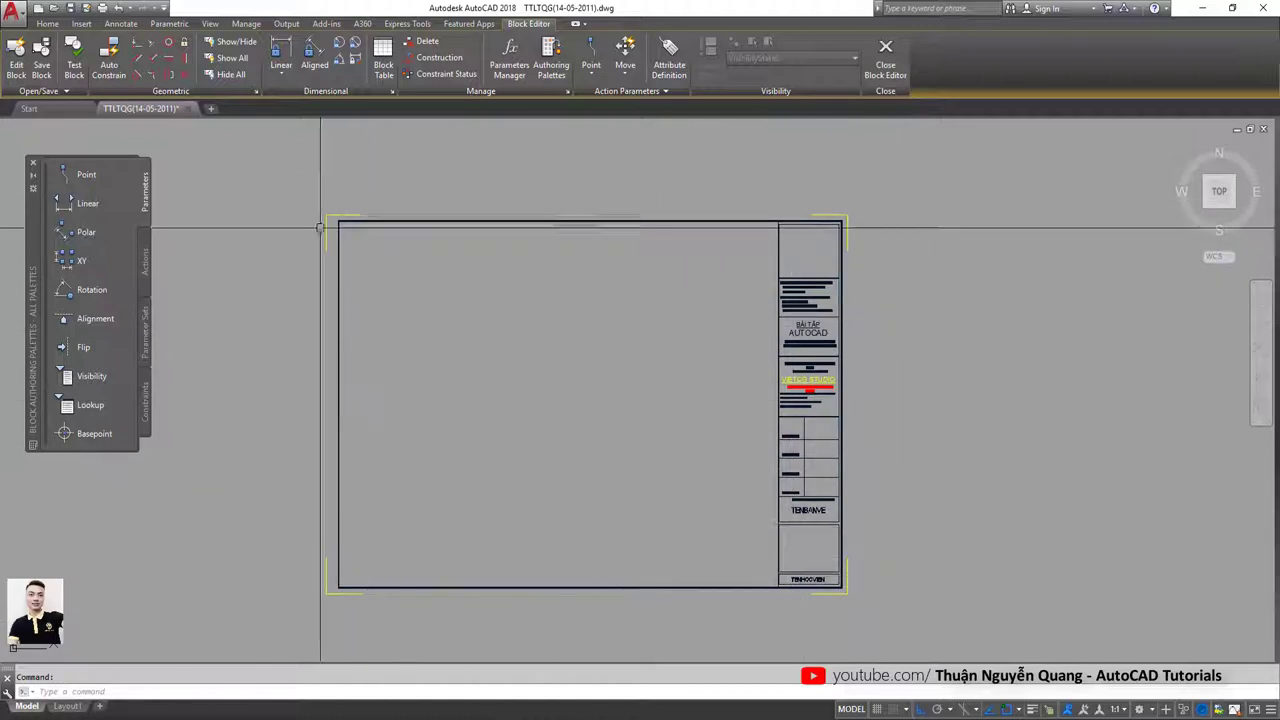
middle_click_drag(959, 235, 635, 304)
left_click(668, 200)
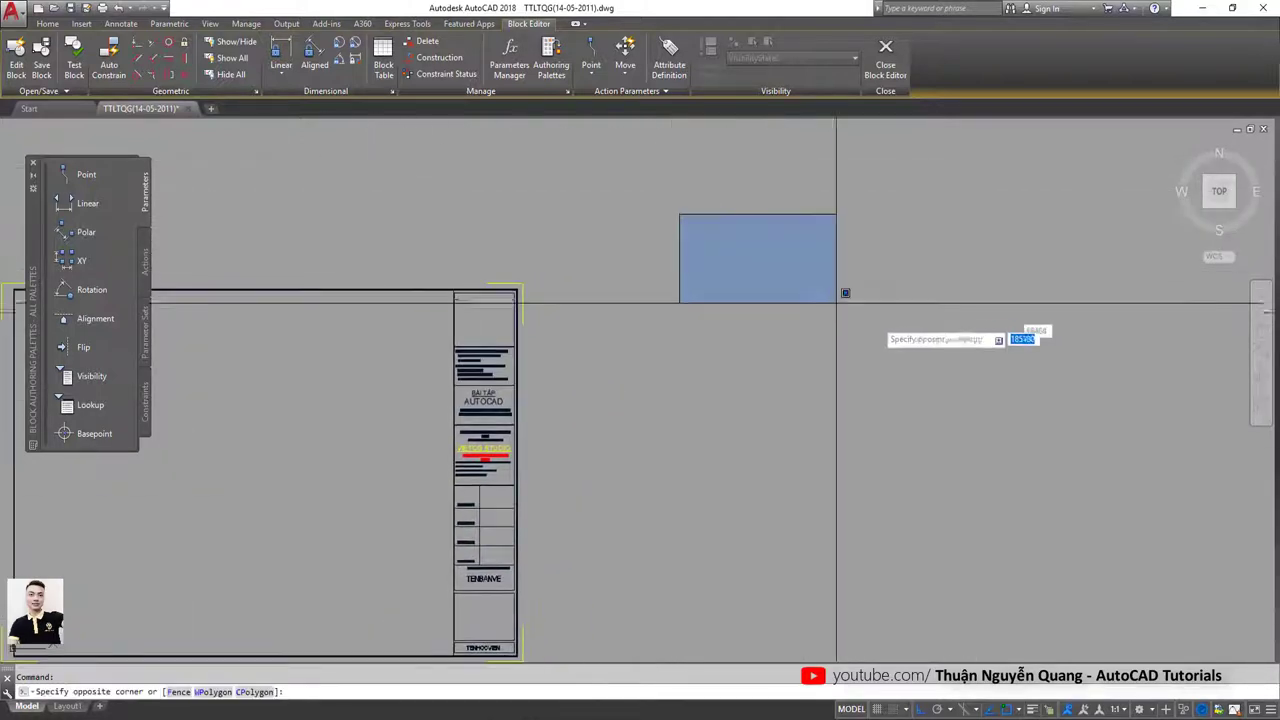
left_click(886, 314)
scroll(791, 306, "down", 2)
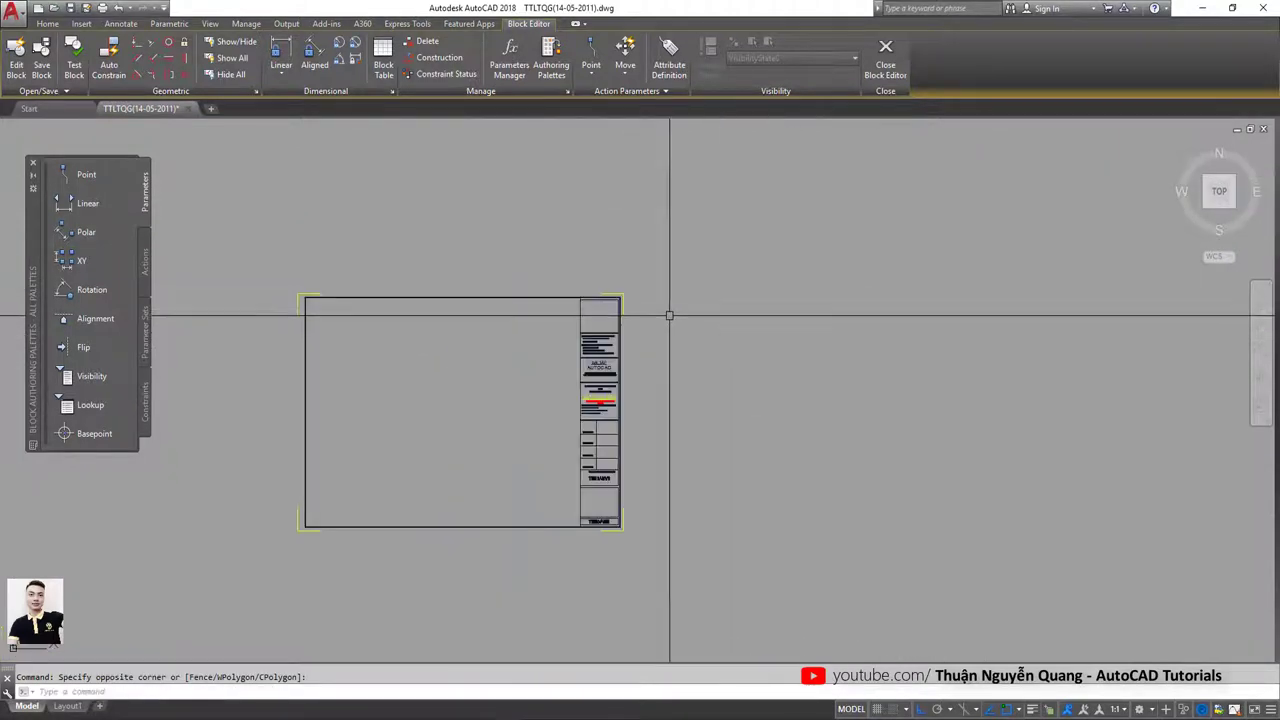
scroll(760, 295, "down", 2)
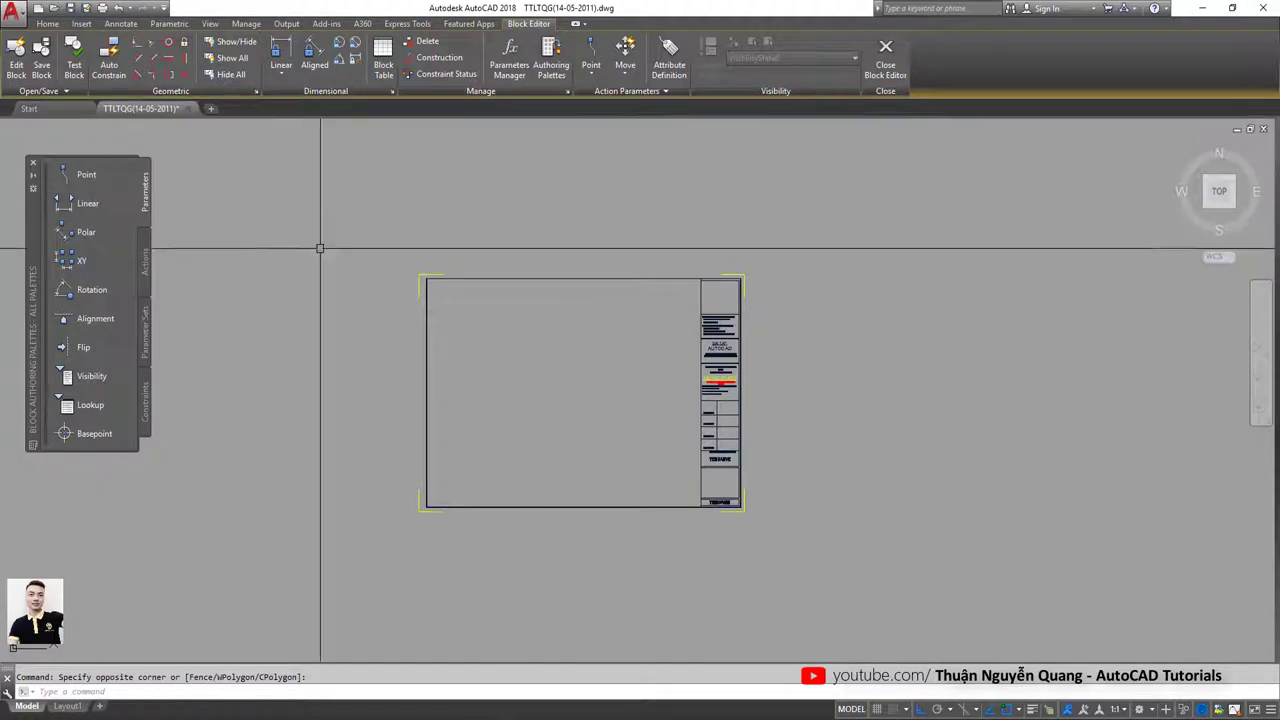
Re-centre and zoom in on the empty box atop the title block.
left_click(58, 112)
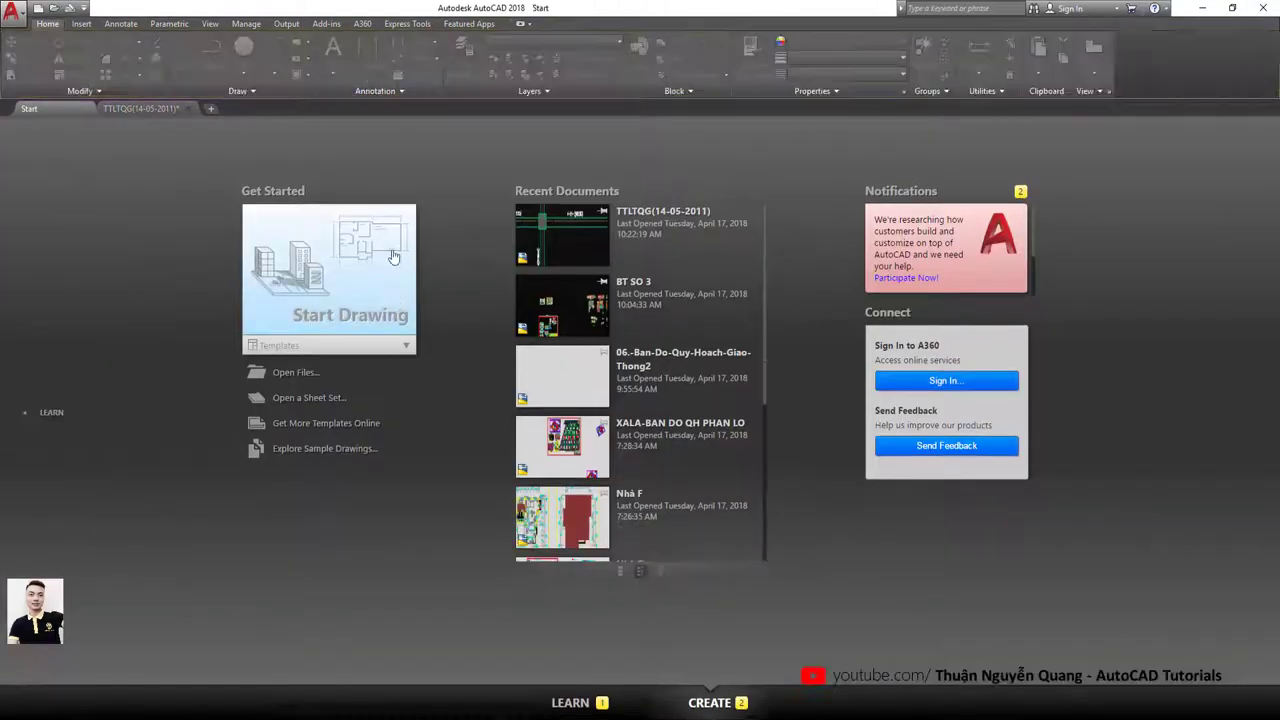
left_click(148, 109)
mouse_move(520, 323)
middle_mouse_down()
mouse_move(463, 337)
mouse_move(575, 293)
middle_mouse_up()
scroll(470, 340, "up", 2)
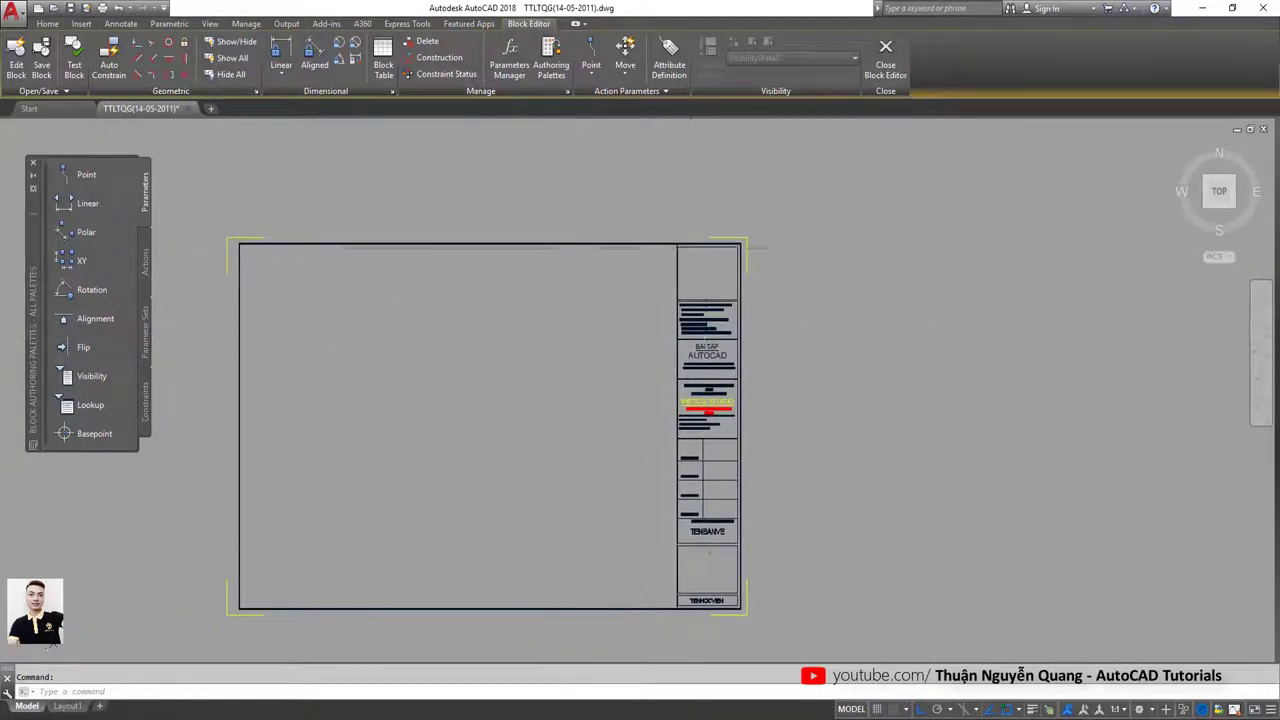
scroll(691, 289, "up", 4)
scroll(640, 295, "up", 4)
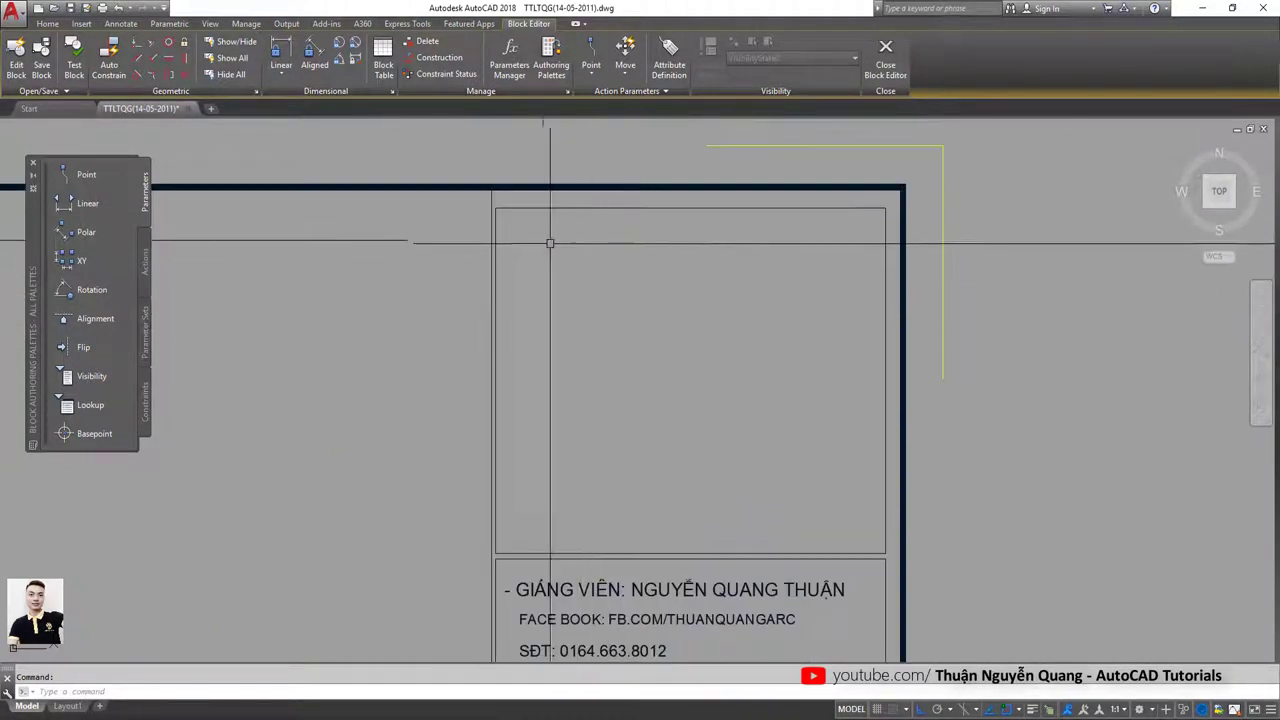
left_click(521, 208)
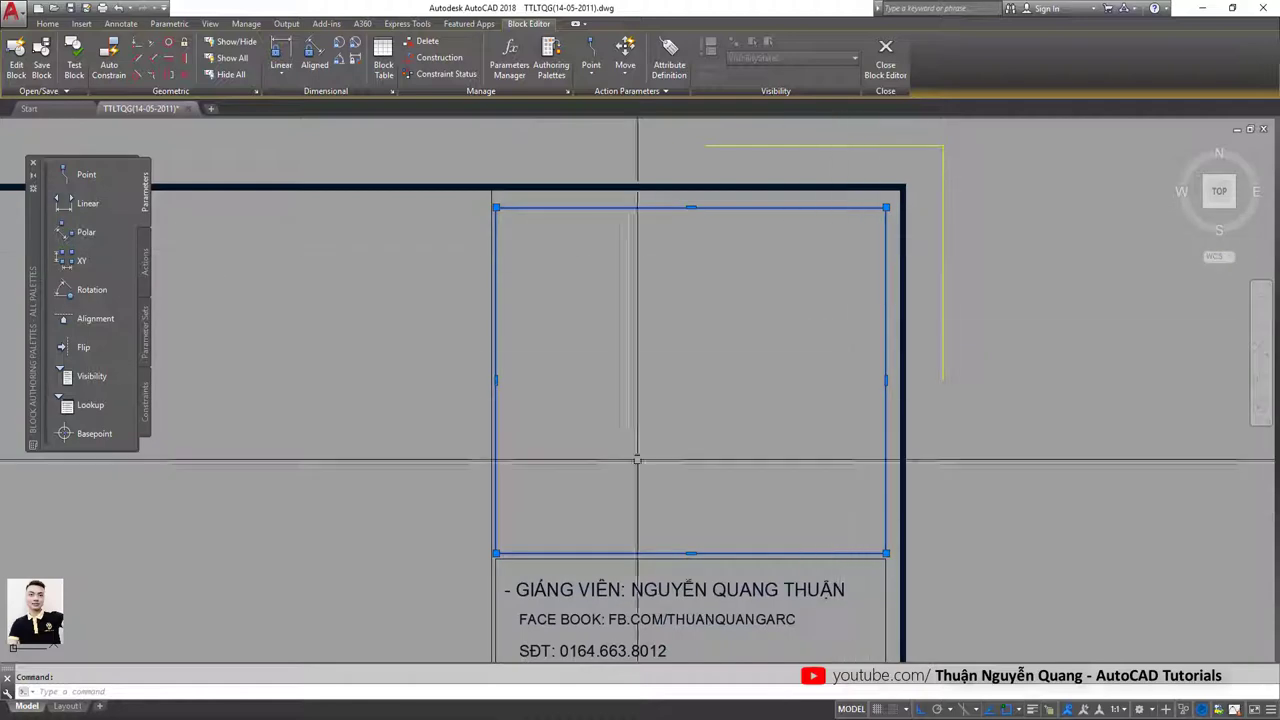
key("Escape")
Copy logo-dai-hoc-kien-truc.jpg from the Test AutoCAD folder and return to AutoCAD.
key("alt+Tab")
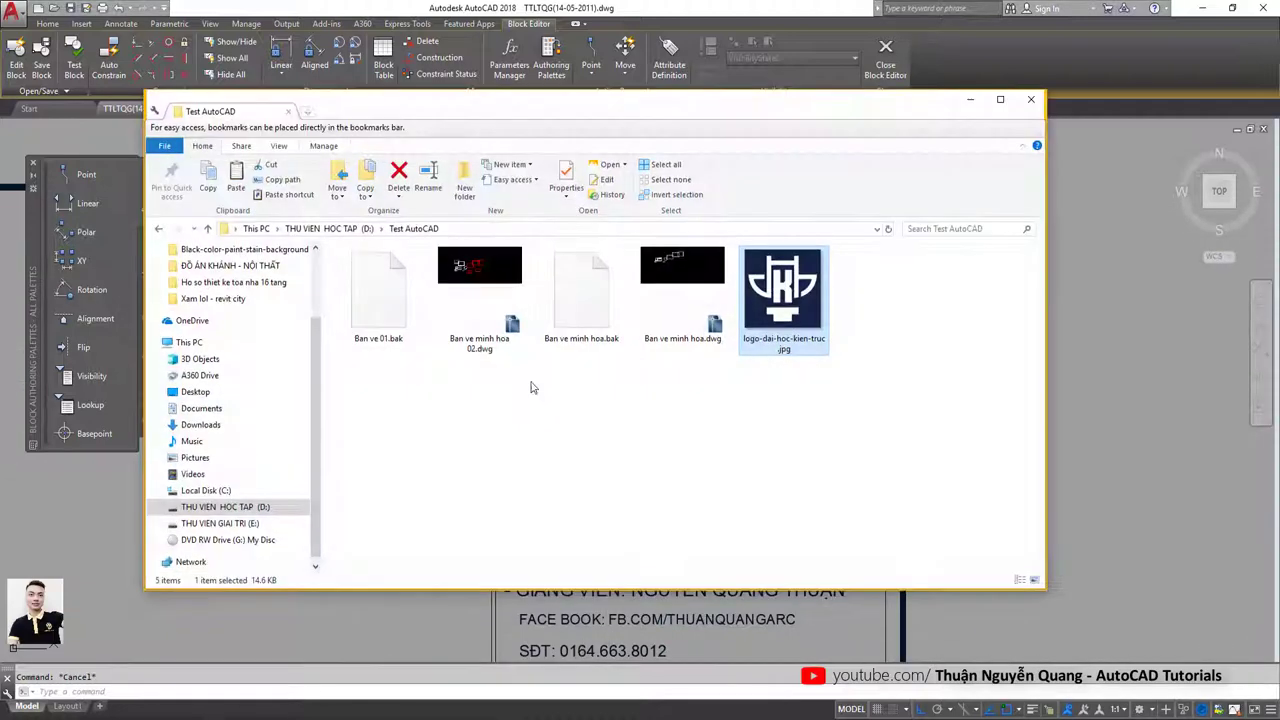
right_click(780, 301)
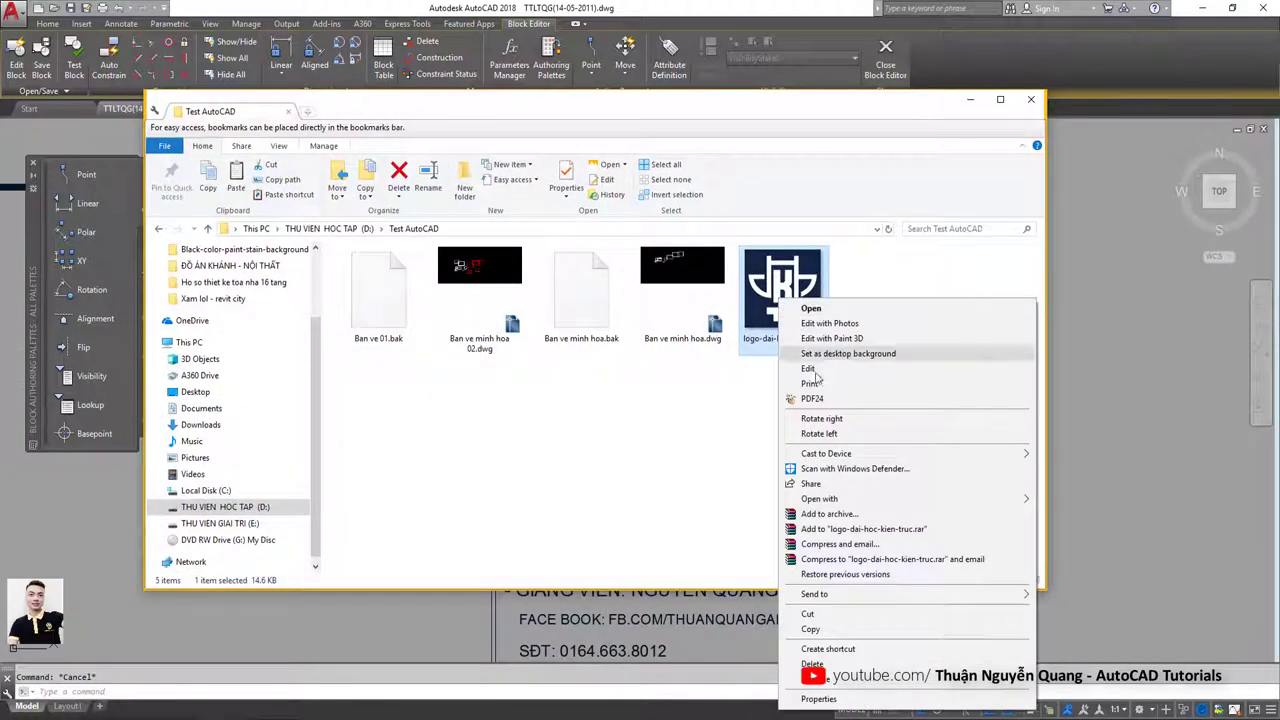
left_click(810, 630)
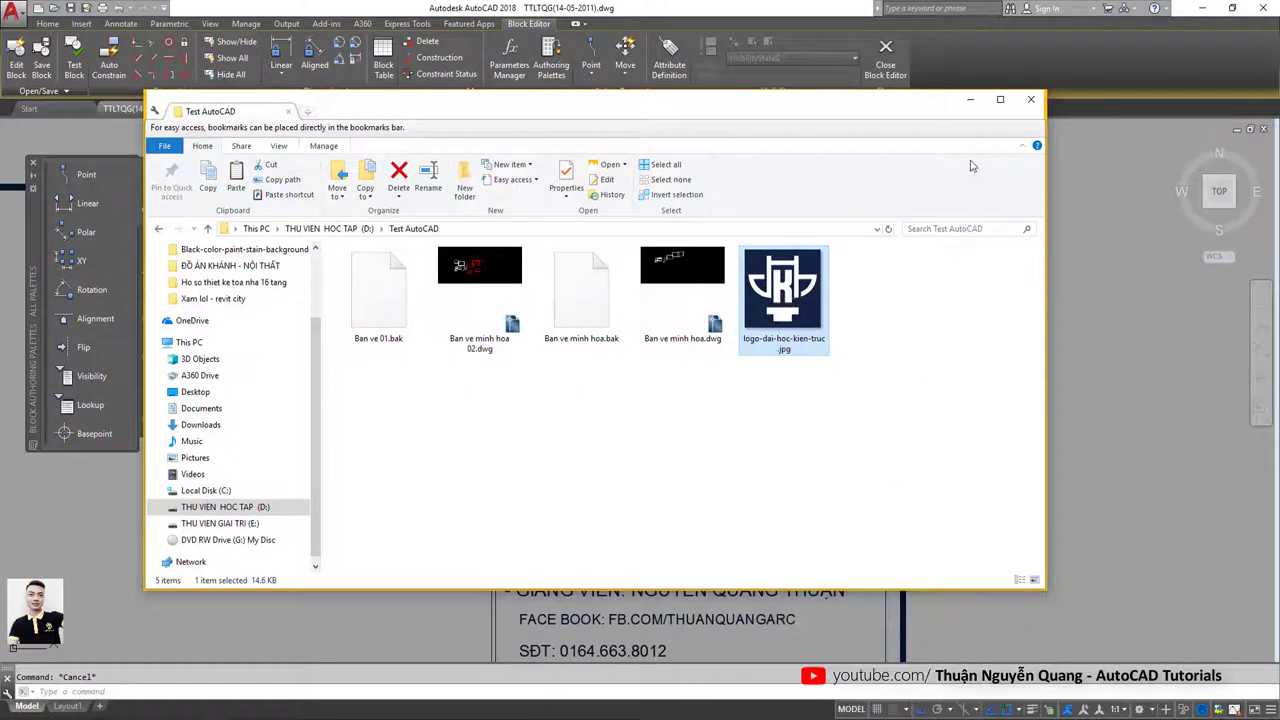
left_click(971, 101)
scroll(614, 286, "down", 5)
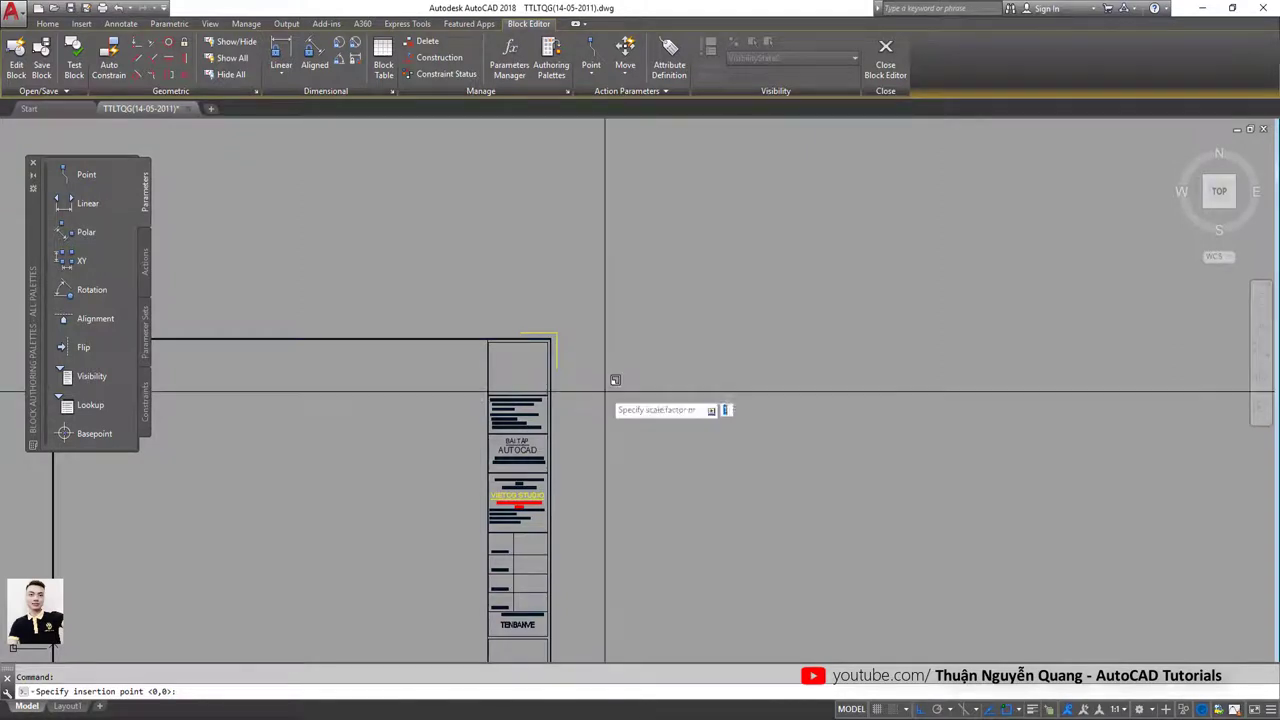
Select the pasted tiny logo and scale it up.
scroll(720, 393, "up", 2)
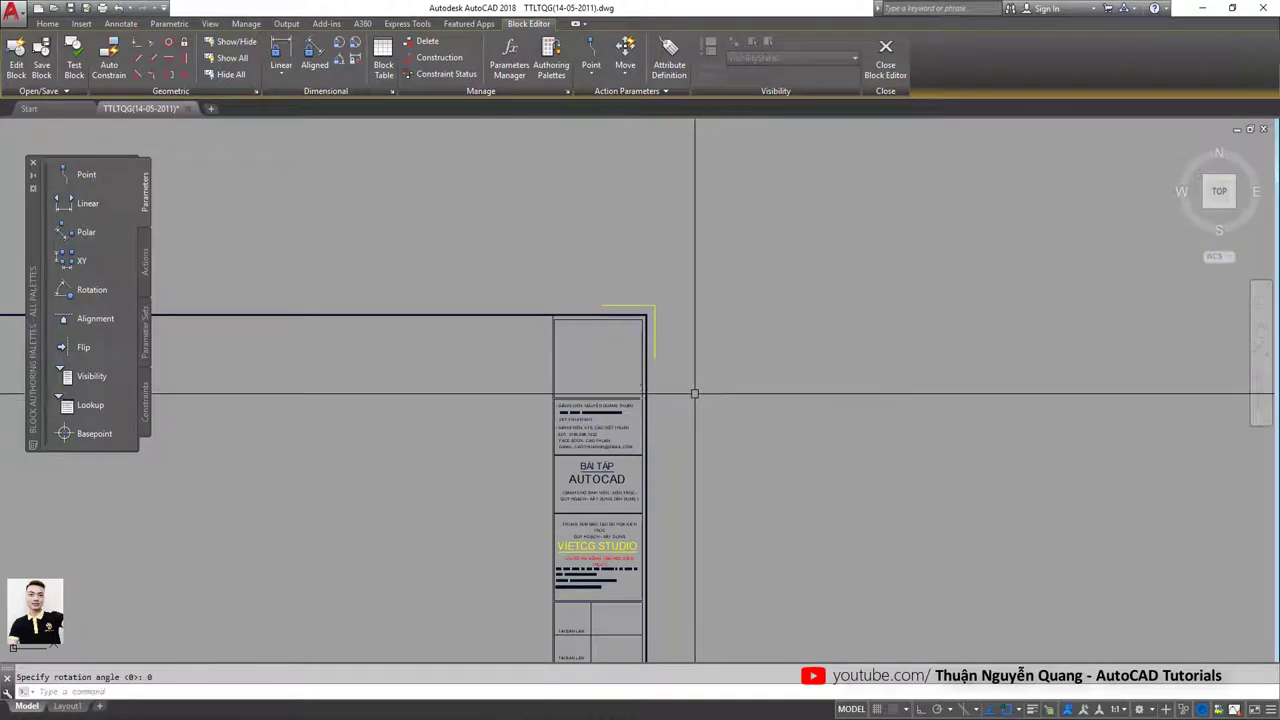
left_click(707, 371)
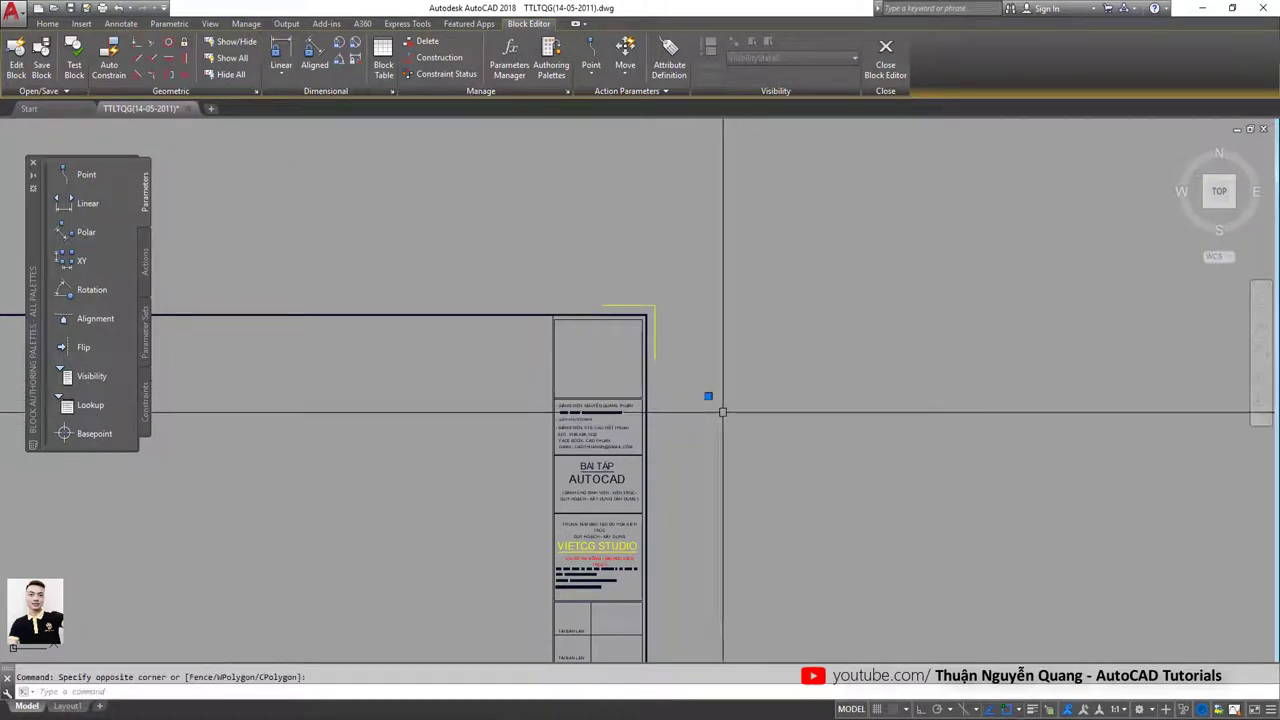
scroll(703, 380, "up", 5)
scroll(692, 379, "down", 3)
left_click(726, 420)
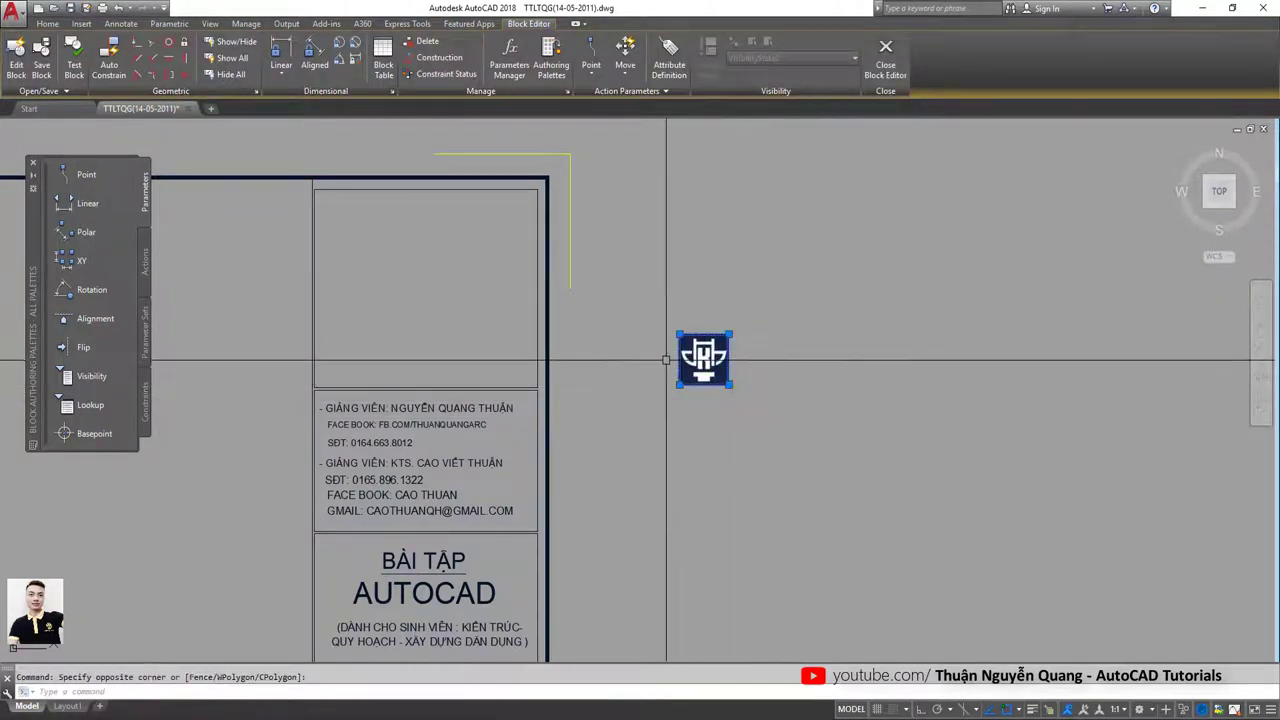
left_click(704, 357)
key("Return")
left_click(694, 358)
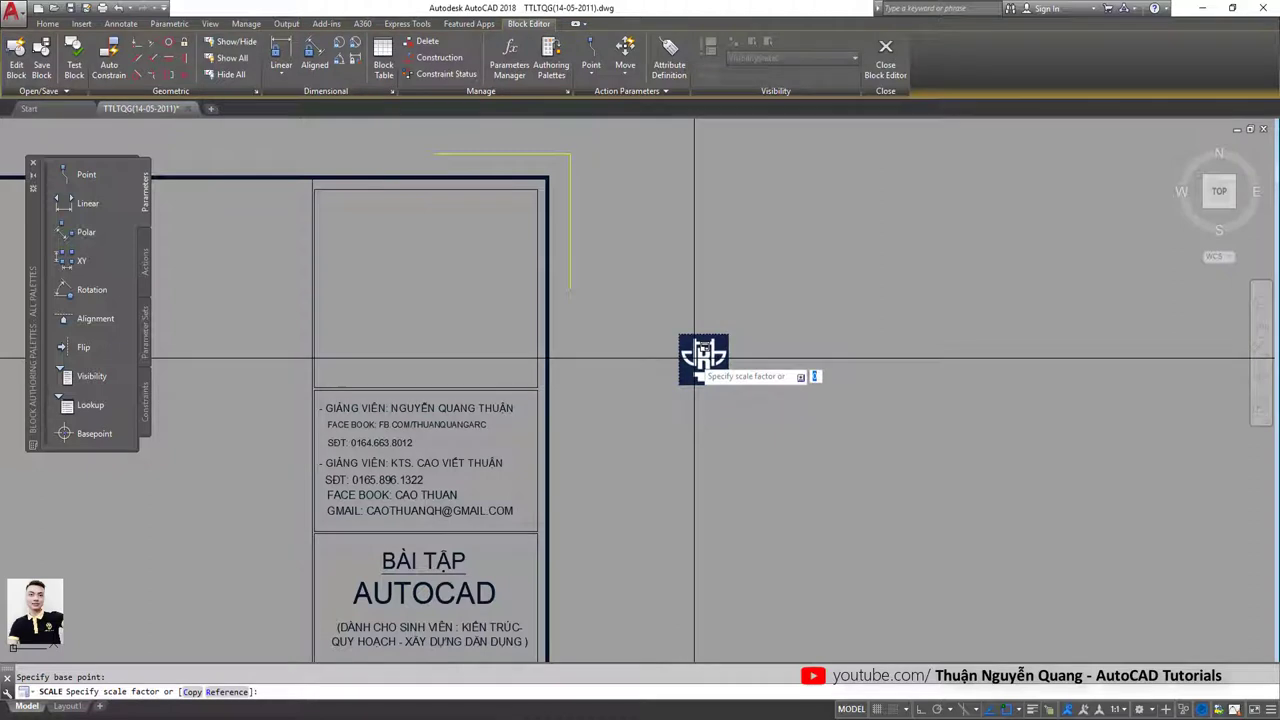
key("Return")
Move the enlarged logo into the title block's top box.
left_click(735, 365)
type("m")
key("Return")
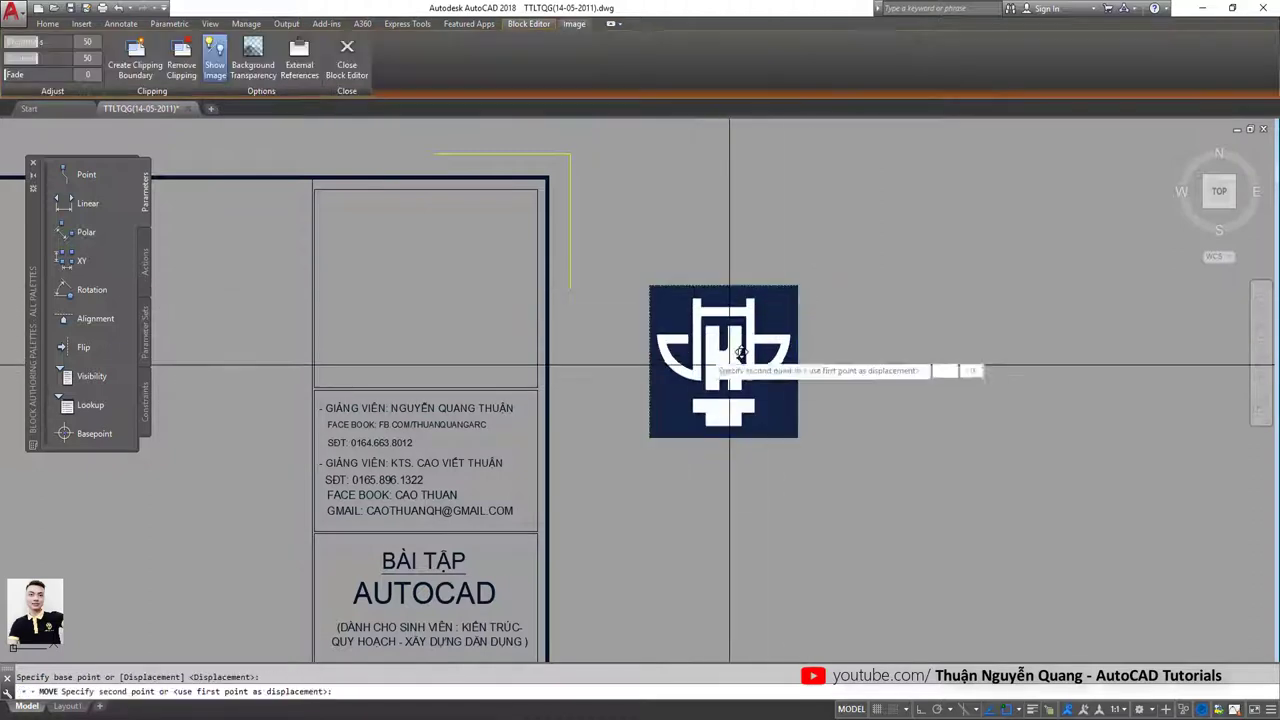
left_click(741, 352)
left_click(431, 271)
mouse_move(629, 371)
middle_mouse_down()
mouse_move(829, 371)
mouse_move(768, 378)
middle_mouse_up()
scroll(835, 394, "down", 4)
scroll(793, 339, "up", 8)
Scale the logo by a further factor of 1.15 about its centre.
left_click(859, 330)
key("Return")
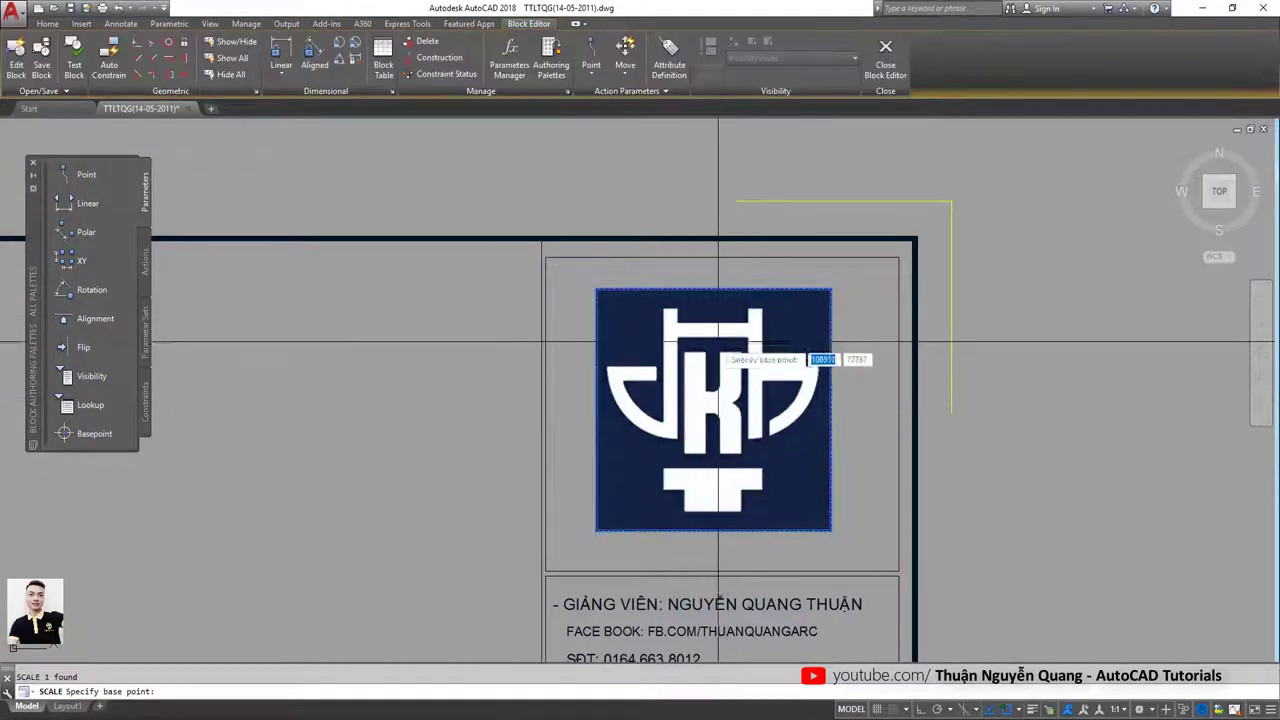
left_click(713, 408)
type("1.15")
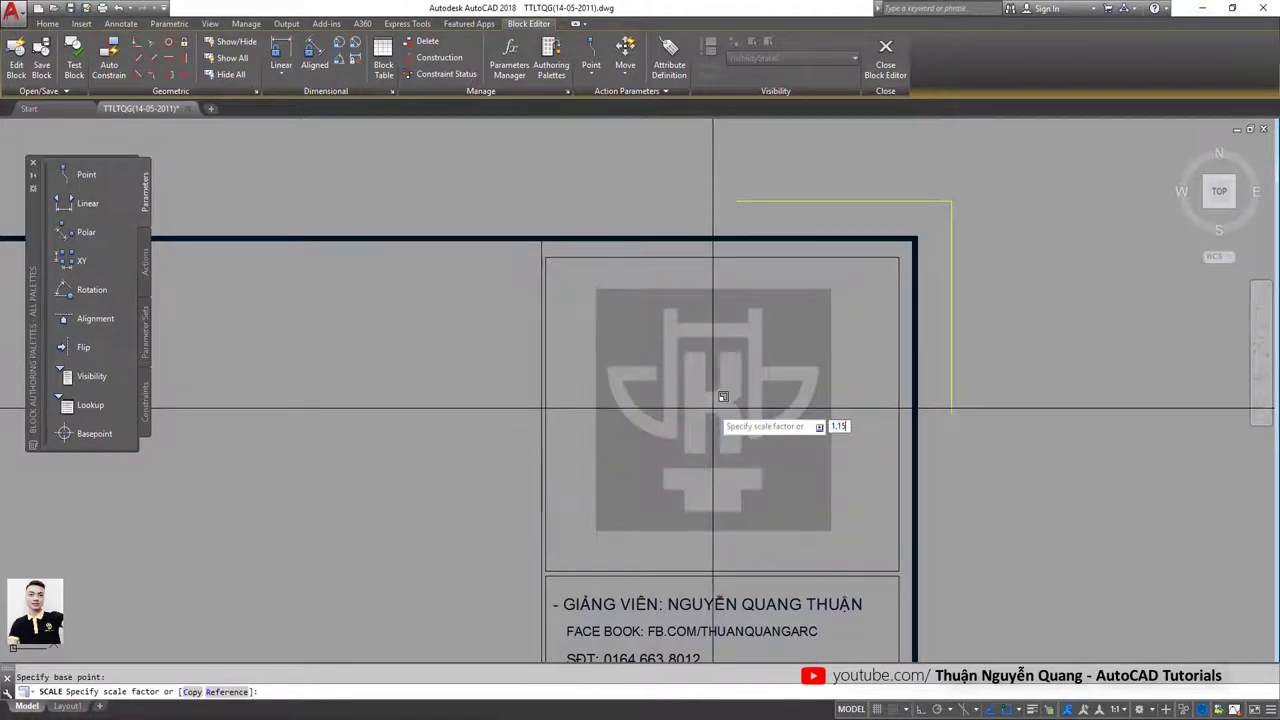
key("Return")
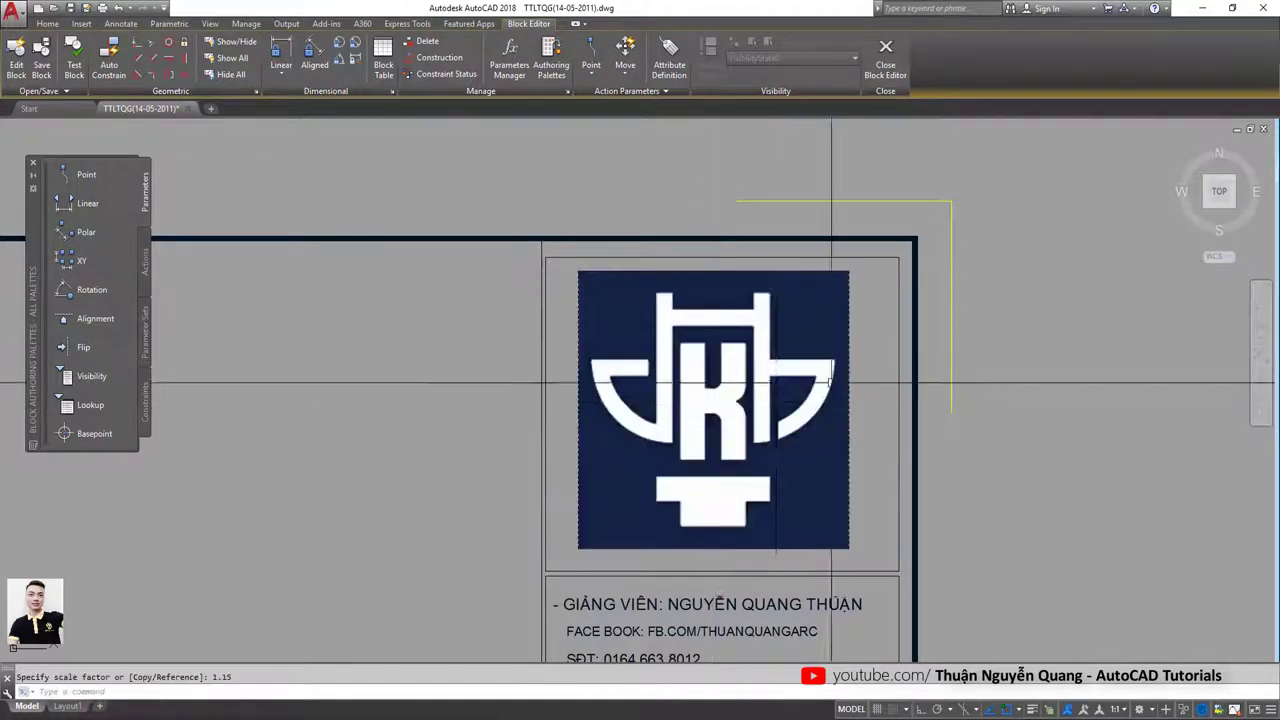
Move the logo inside the top box and nudge it into a better position.
left_click(860, 363)
type("m")
key("Return")
left_click(1007, 491)
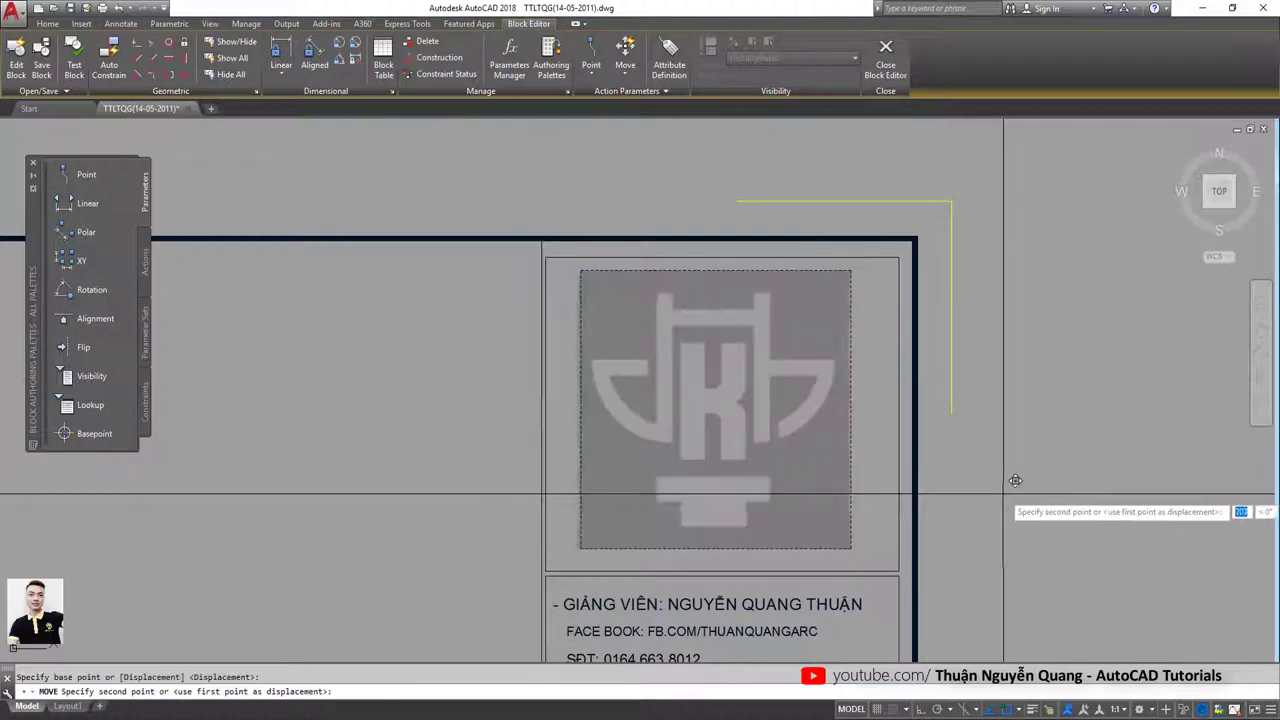
left_click(1005, 493)
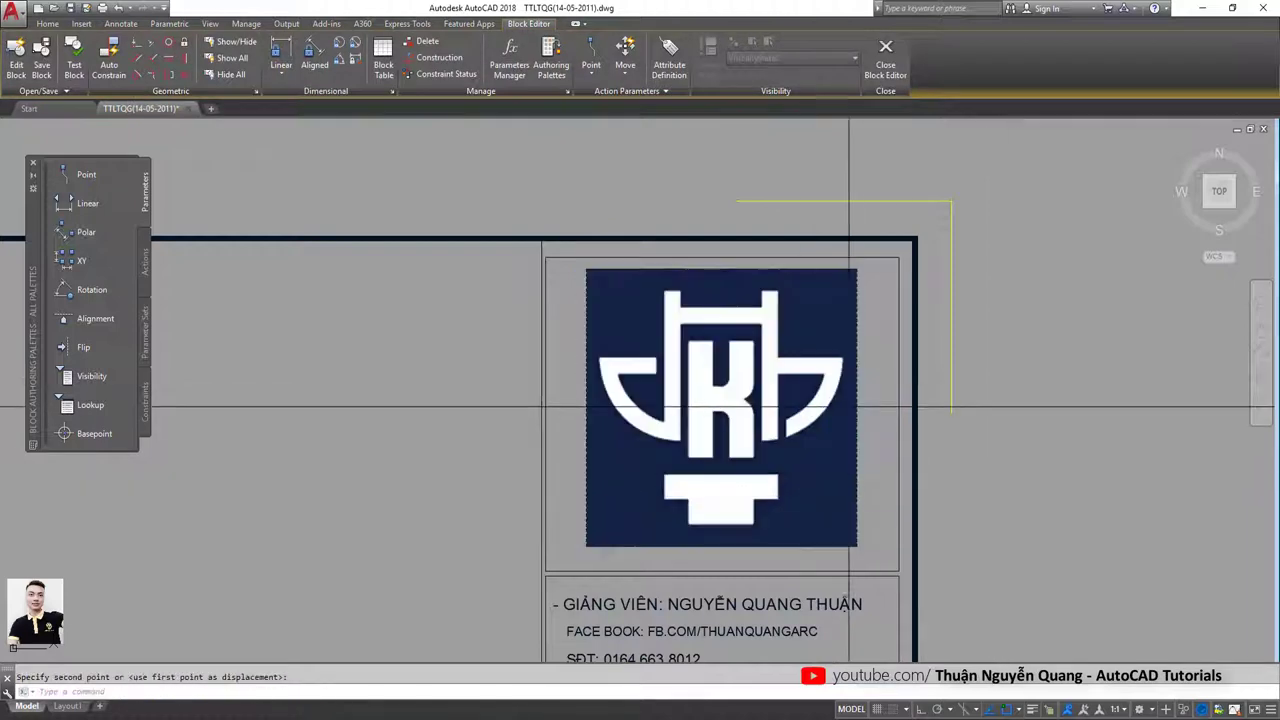
left_click(866, 402)
type("m")
key("Return")
left_click(991, 469)
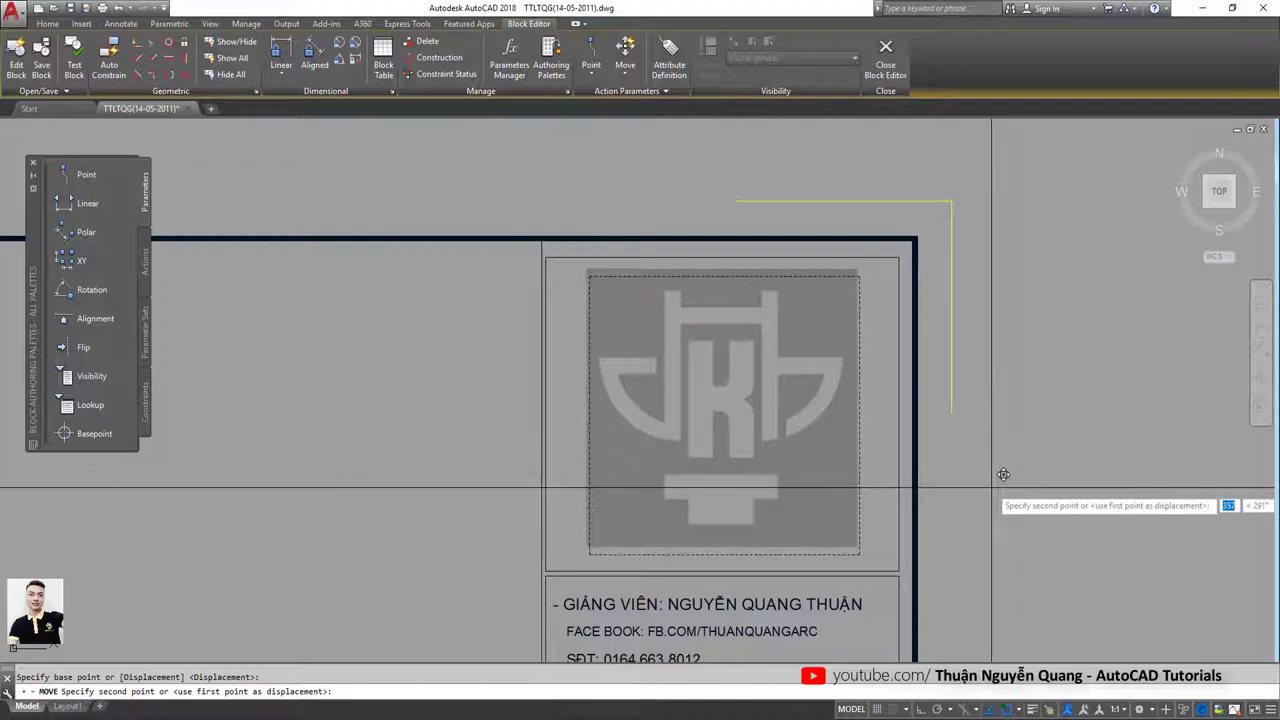
left_click(1003, 475)
middle_click_drag(1049, 506, 998, 498)
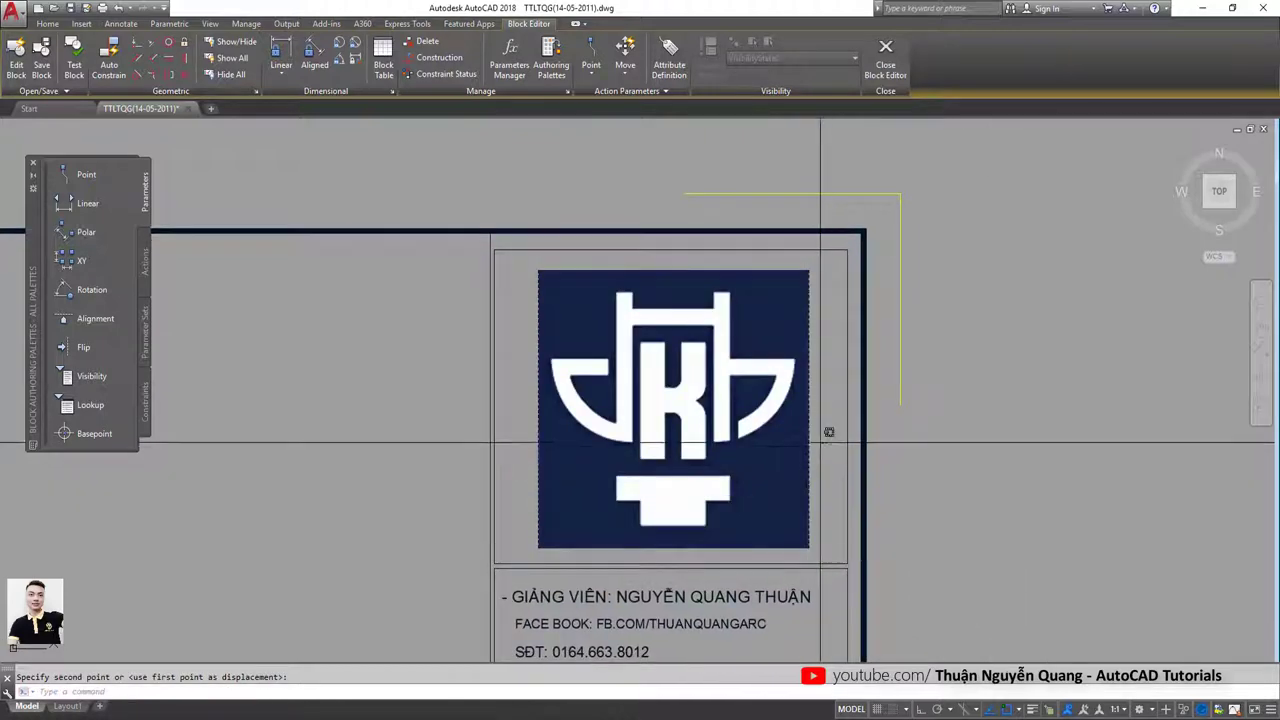
Give the logo a final nudge to centre it within the top box.
left_click(805, 430)
type("m")
key("Return")
left_click(934, 453)
left_click(934, 453)
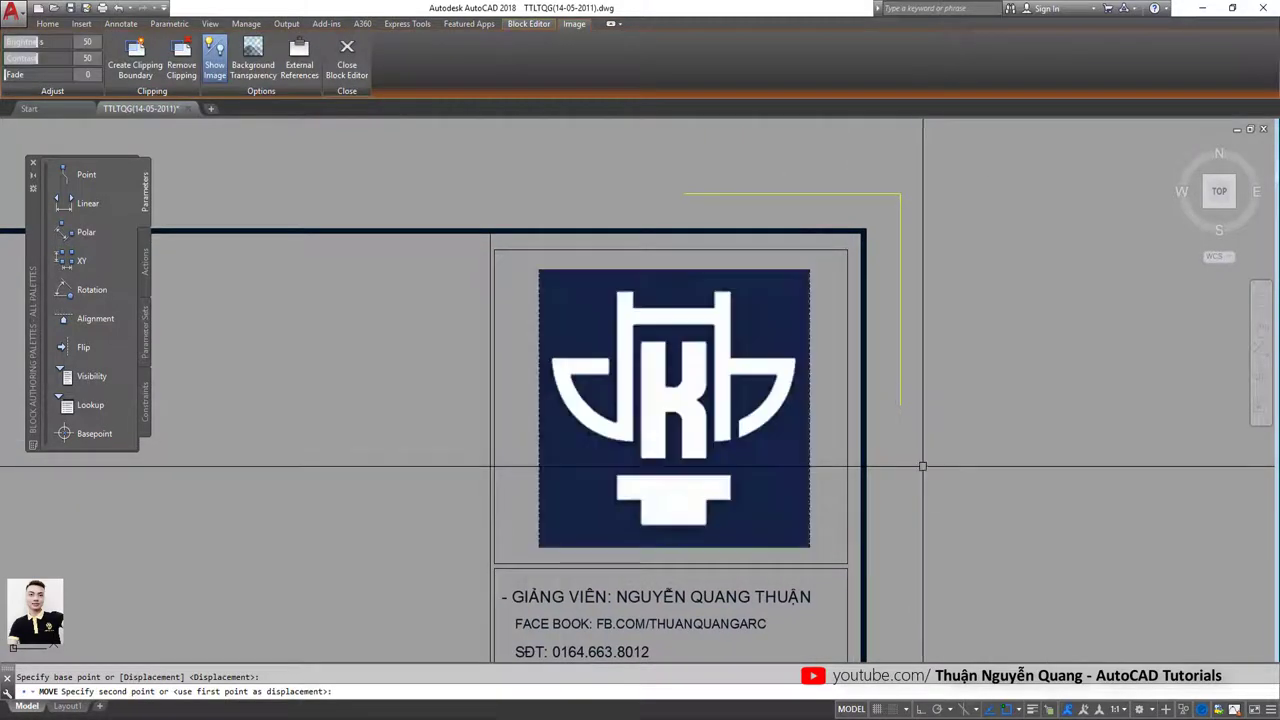
scroll(920, 460, "down", 6)
scroll(816, 345, "up", 3)
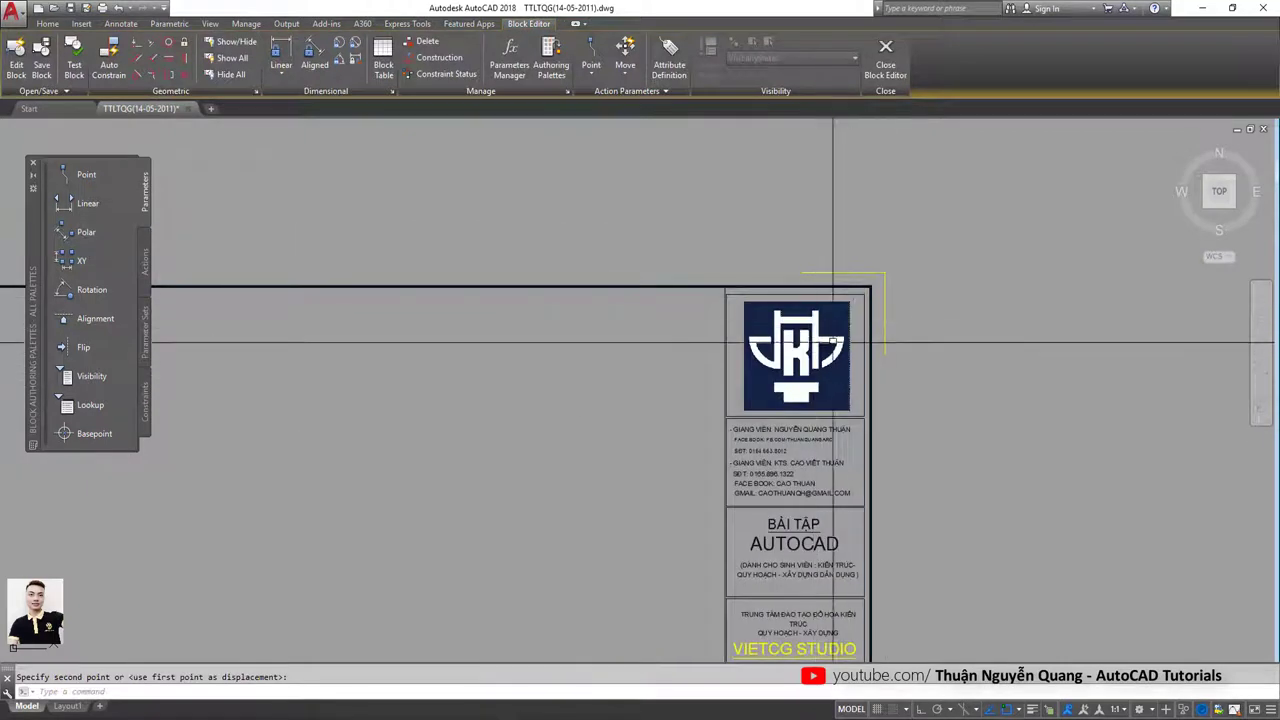
scroll(822, 335, "down", 2)
scroll(851, 320, "up", 4)
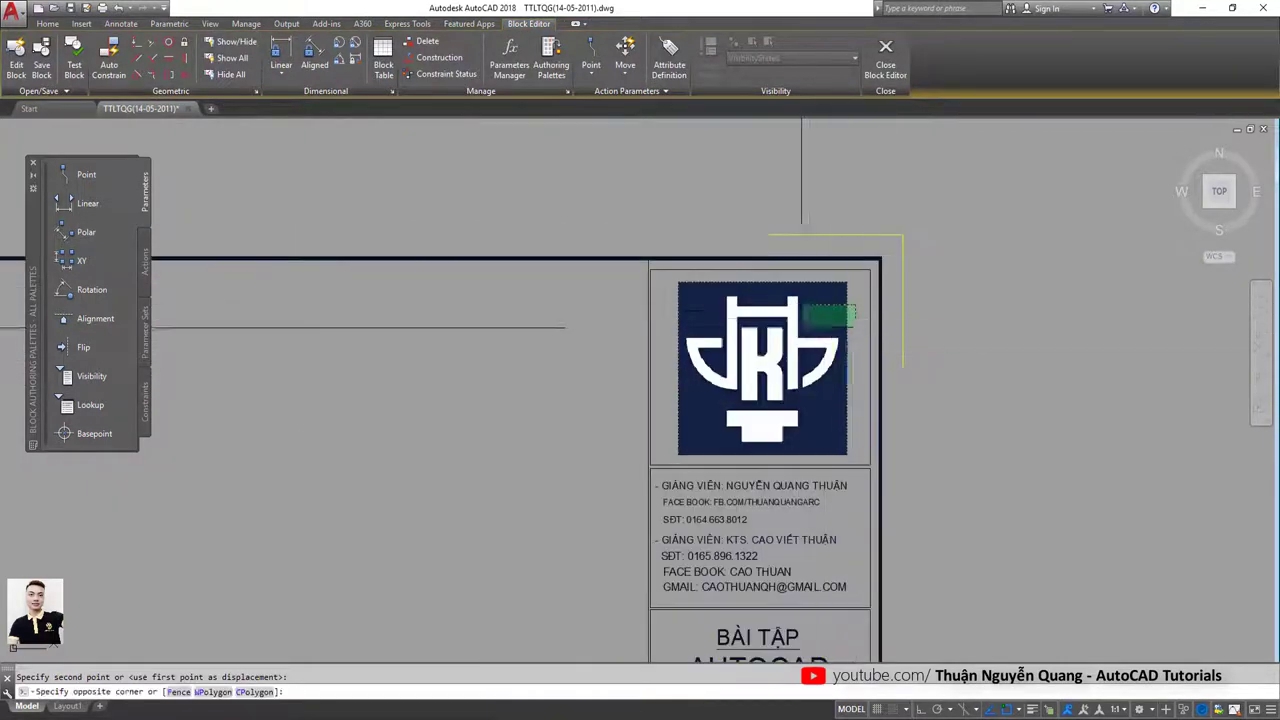
key("Escape")
key("Escape")
scroll(764, 308, "down", 5)
middle_click_drag(764, 308, 731, 321)
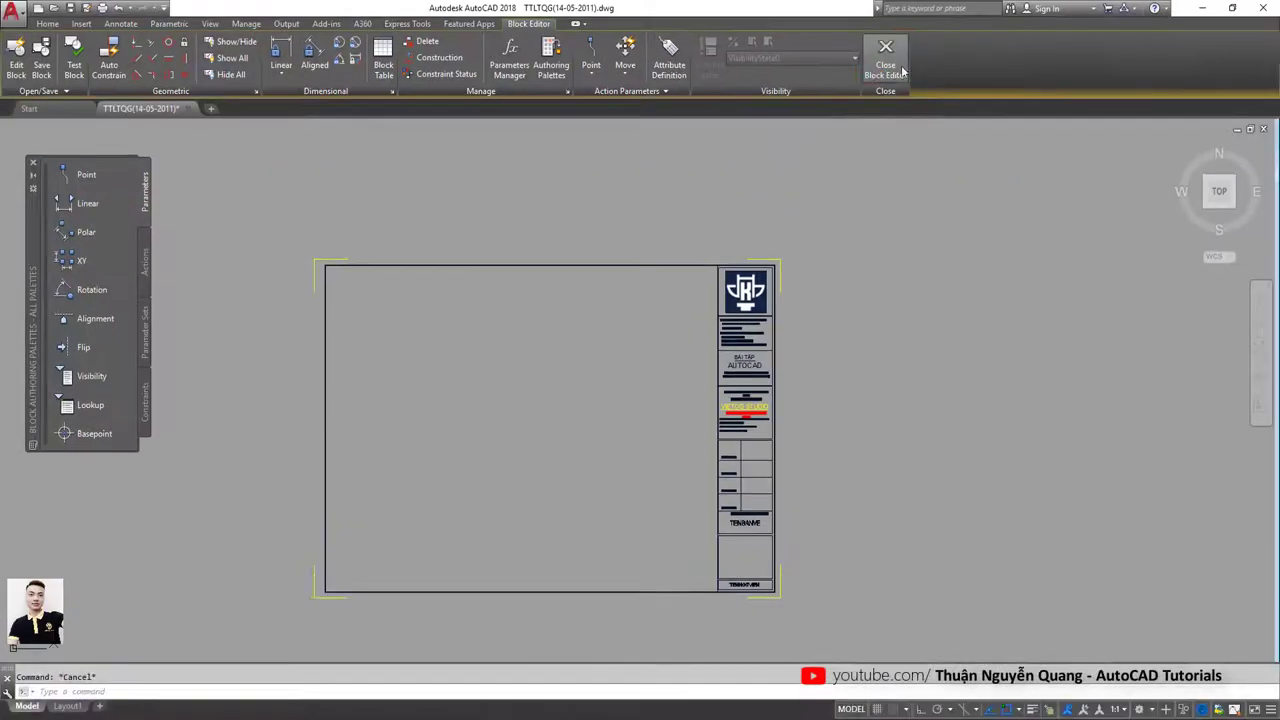
Close the Block Editor, saving the logo changes to the VCG- KHUNG TEN A3 block.
left_click(890, 62)
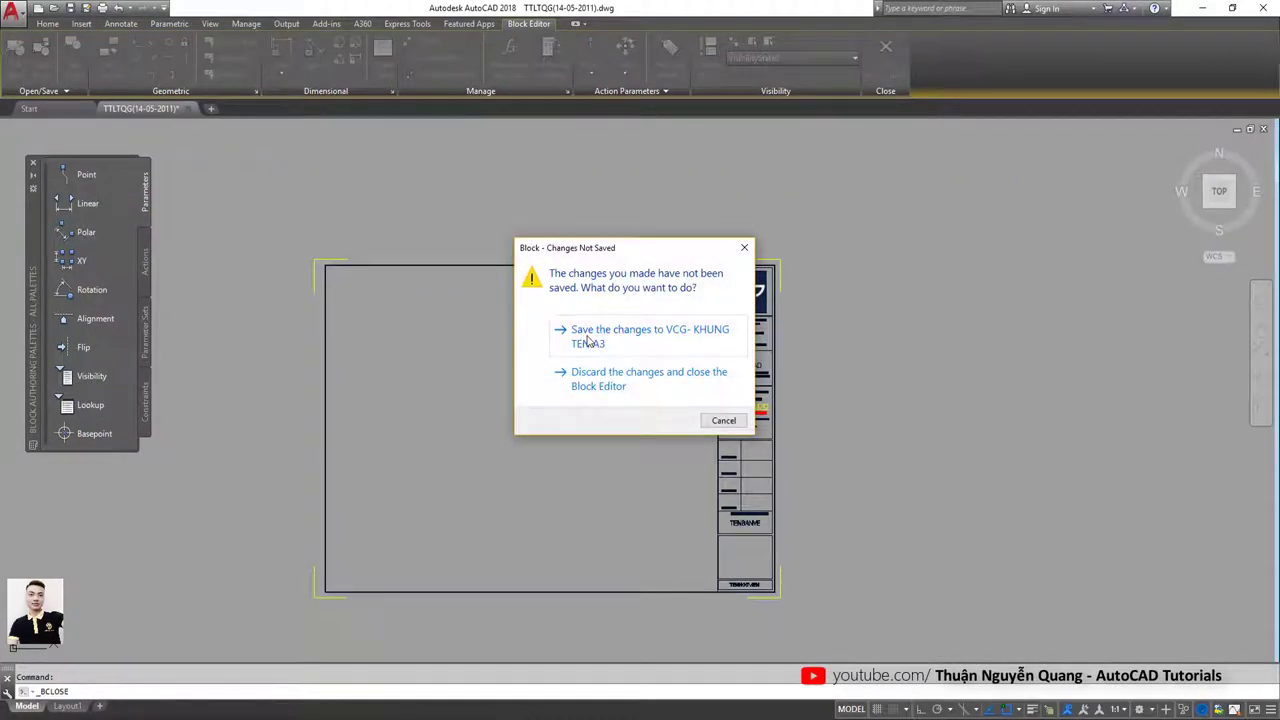
left_click(590, 342)
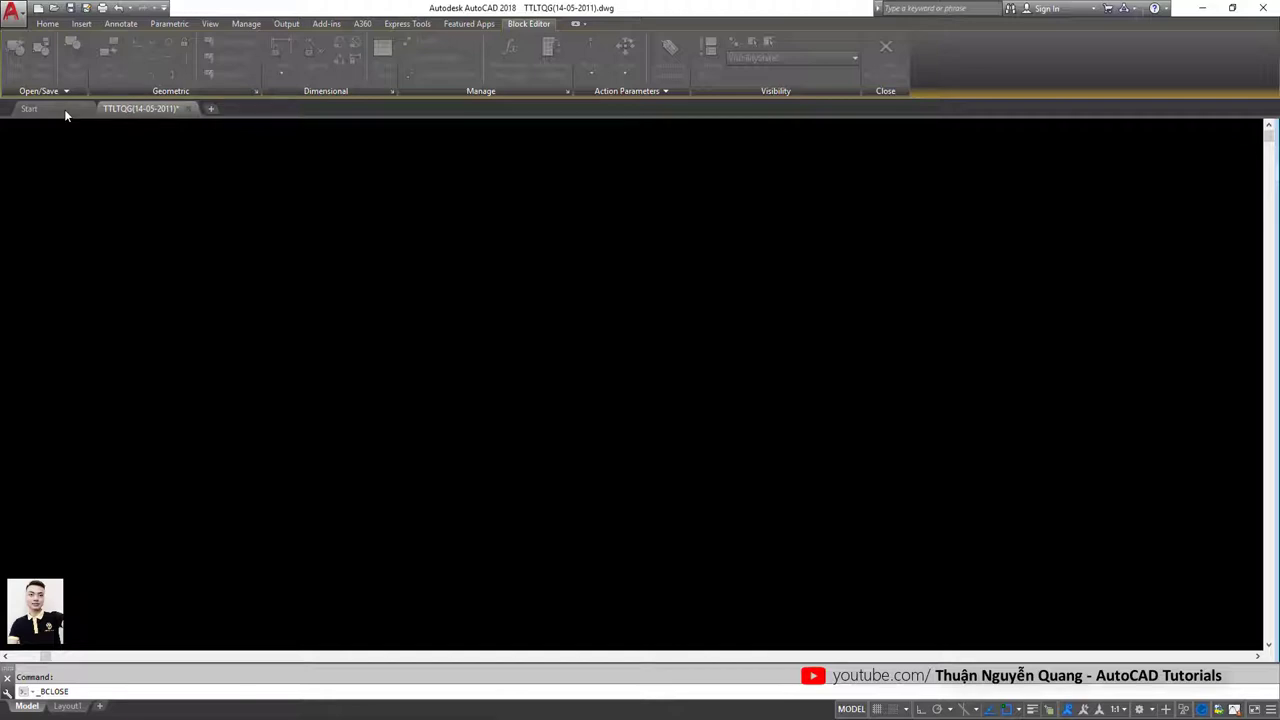
left_click(270, 445)
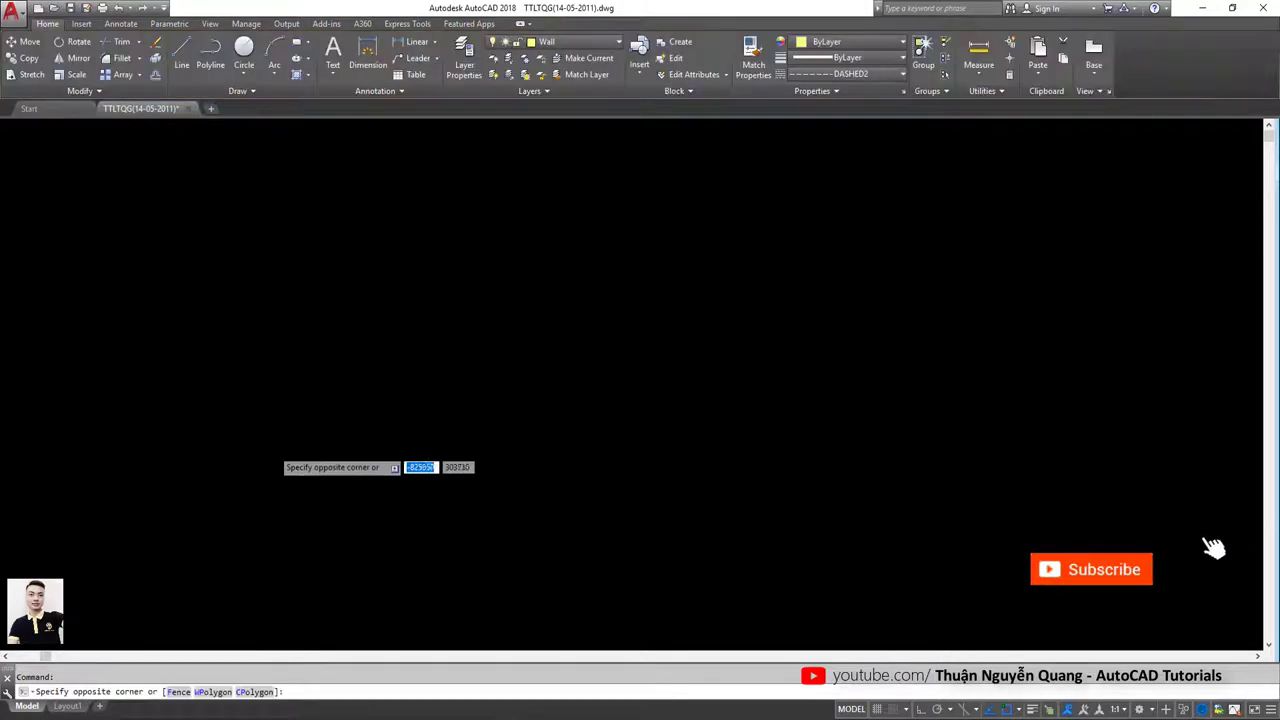
left_click(140, 108)
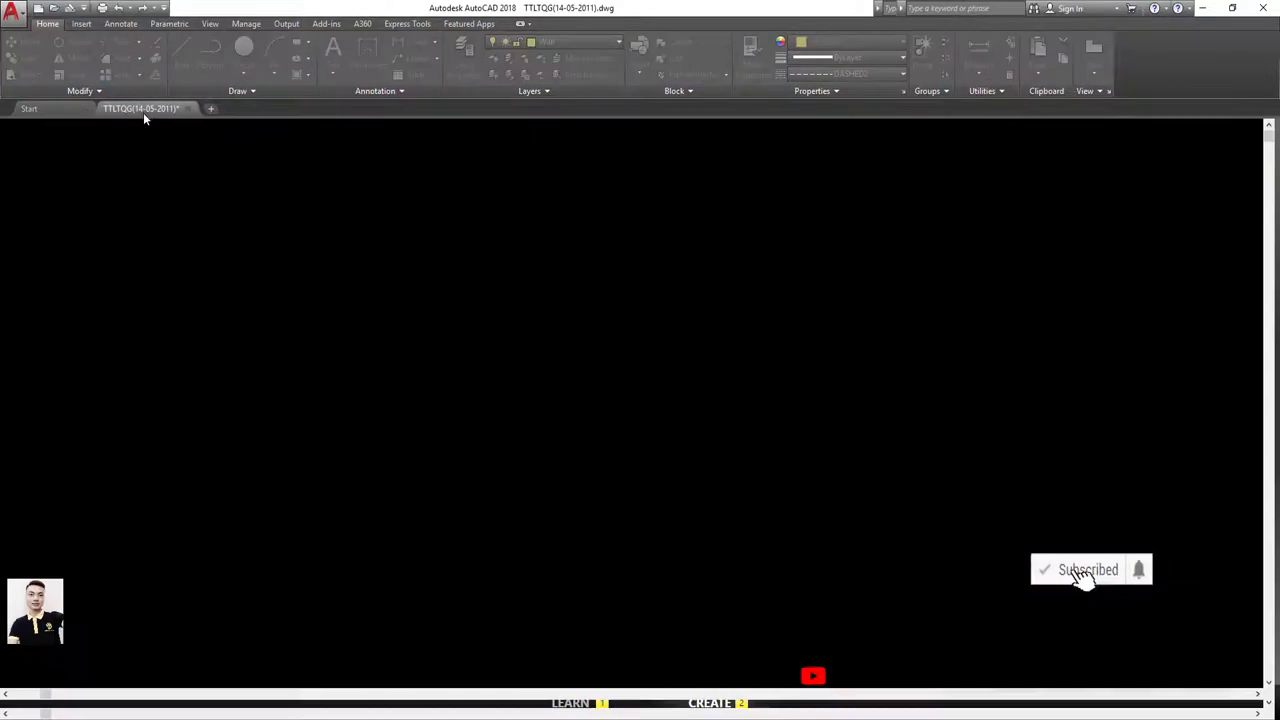
Zoom around model space and select a title block to check its university logo.
scroll(637, 376, "down", 2)
scroll(691, 294, "up", 2)
scroll(697, 294, "up", 2)
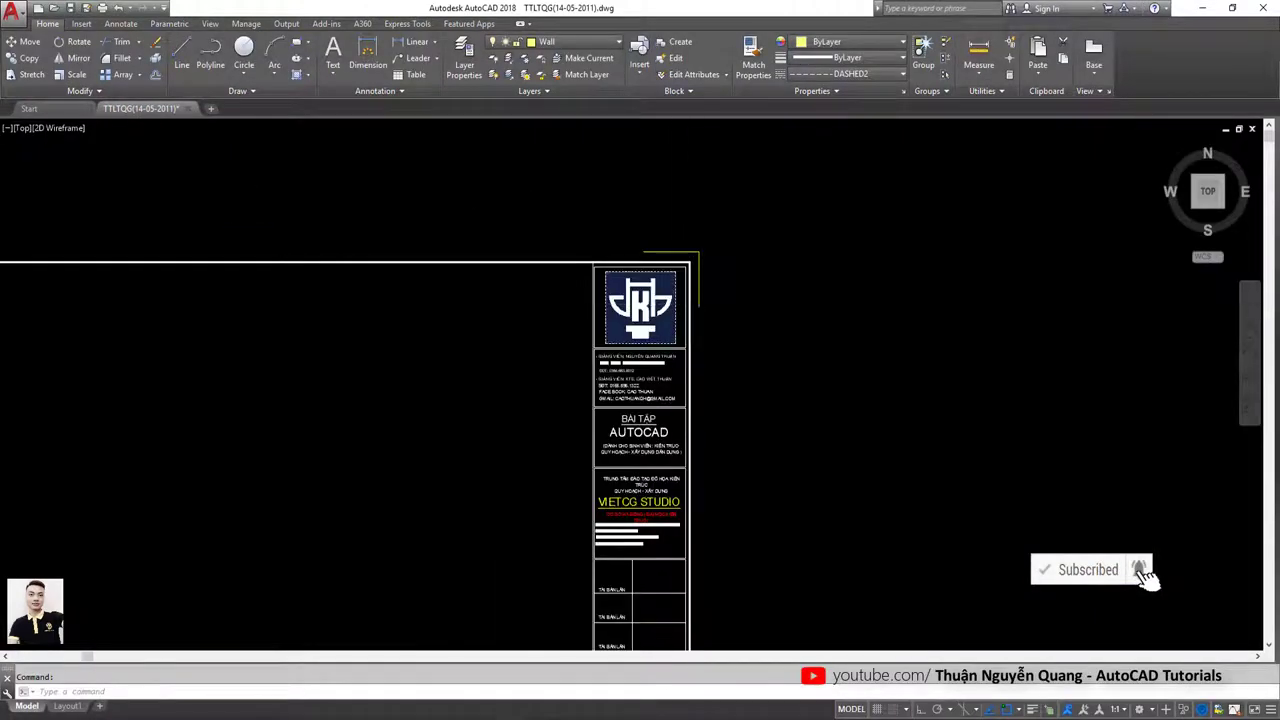
scroll(699, 294, "up", 3)
scroll(699, 294, "up", 4)
scroll(699, 294, "down", 6)
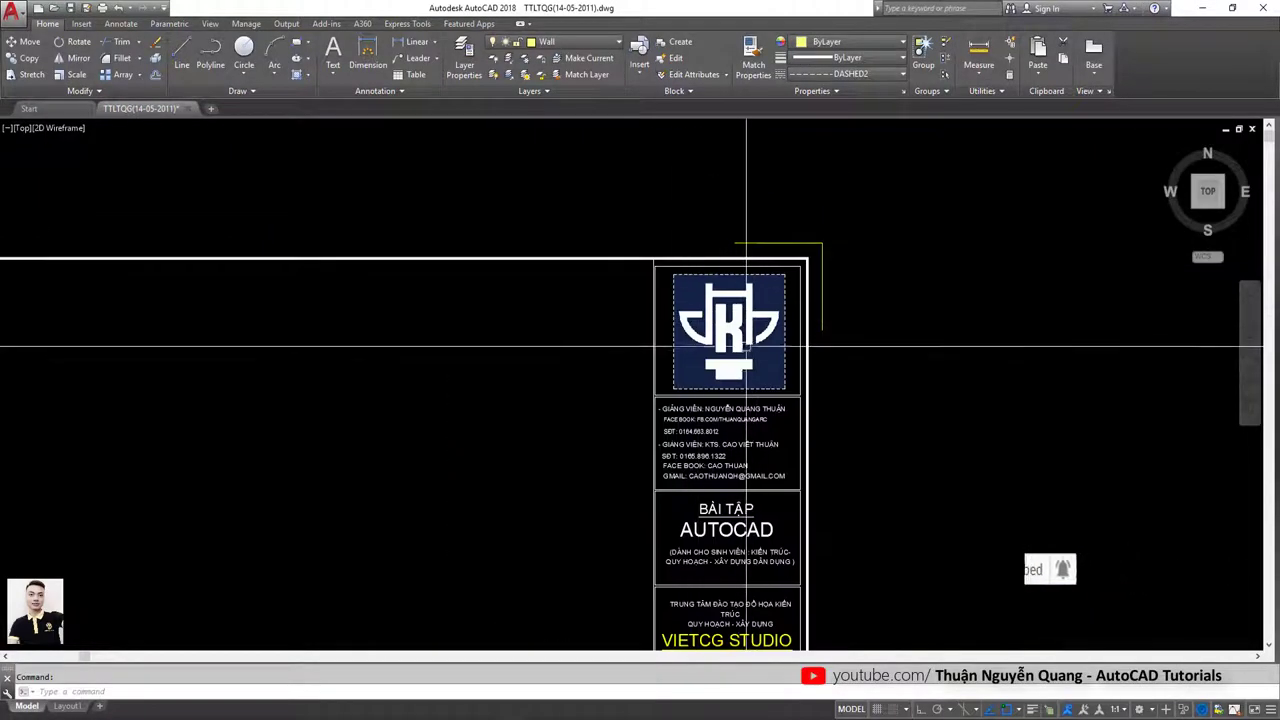
scroll(748, 400, "down", 2)
scroll(714, 417, "down", 5)
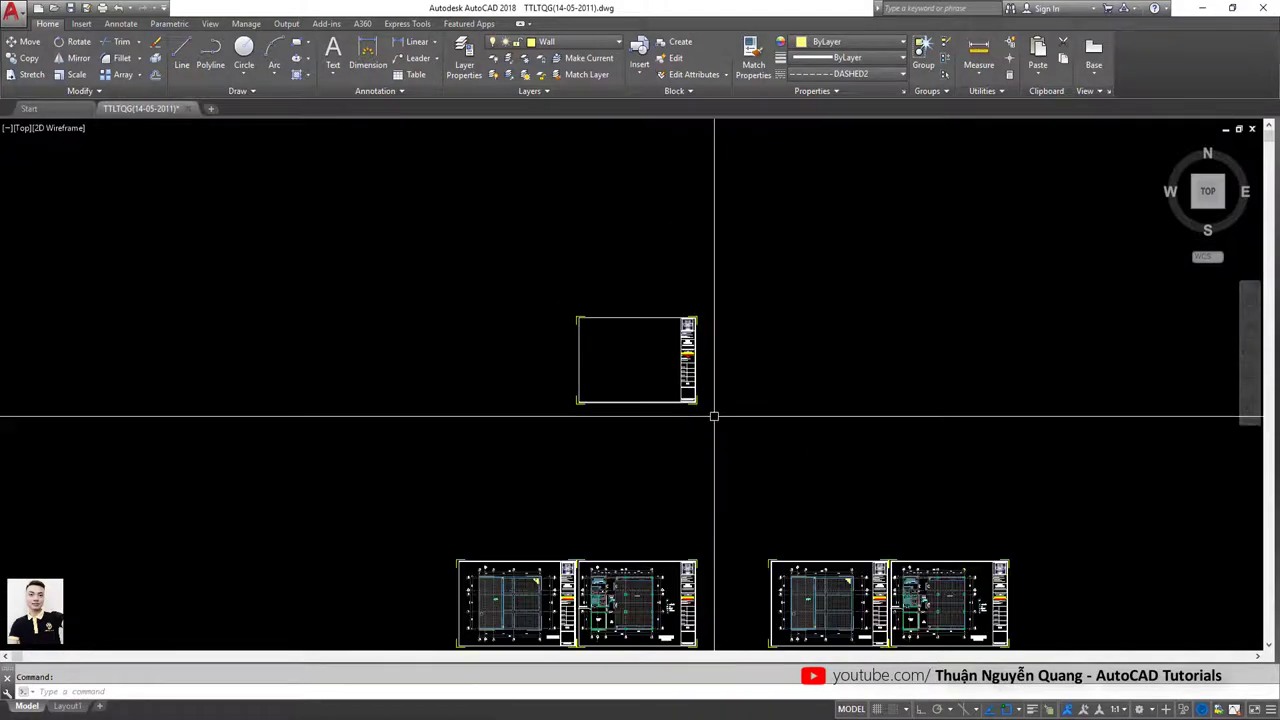
scroll(543, 500, "up", 4)
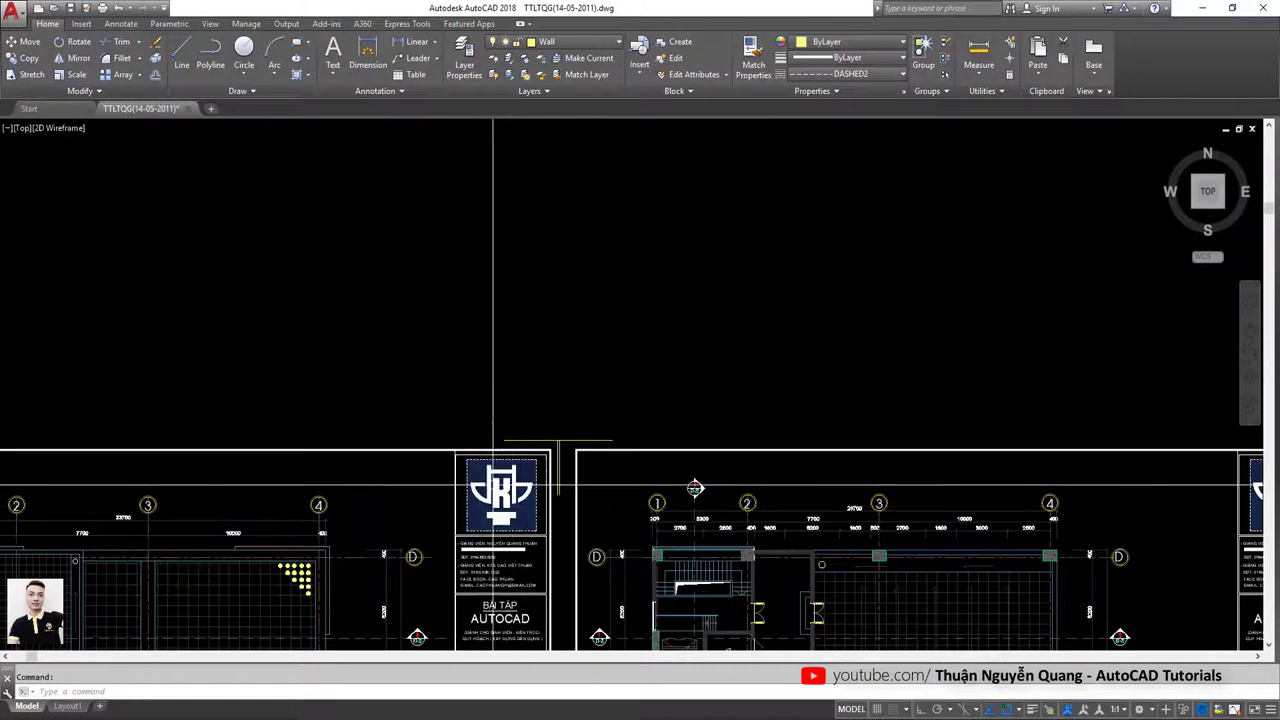
left_click(466, 456)
key("Escape")
scroll(466, 452, "down", 1)
scroll(470, 400, "down", 4)
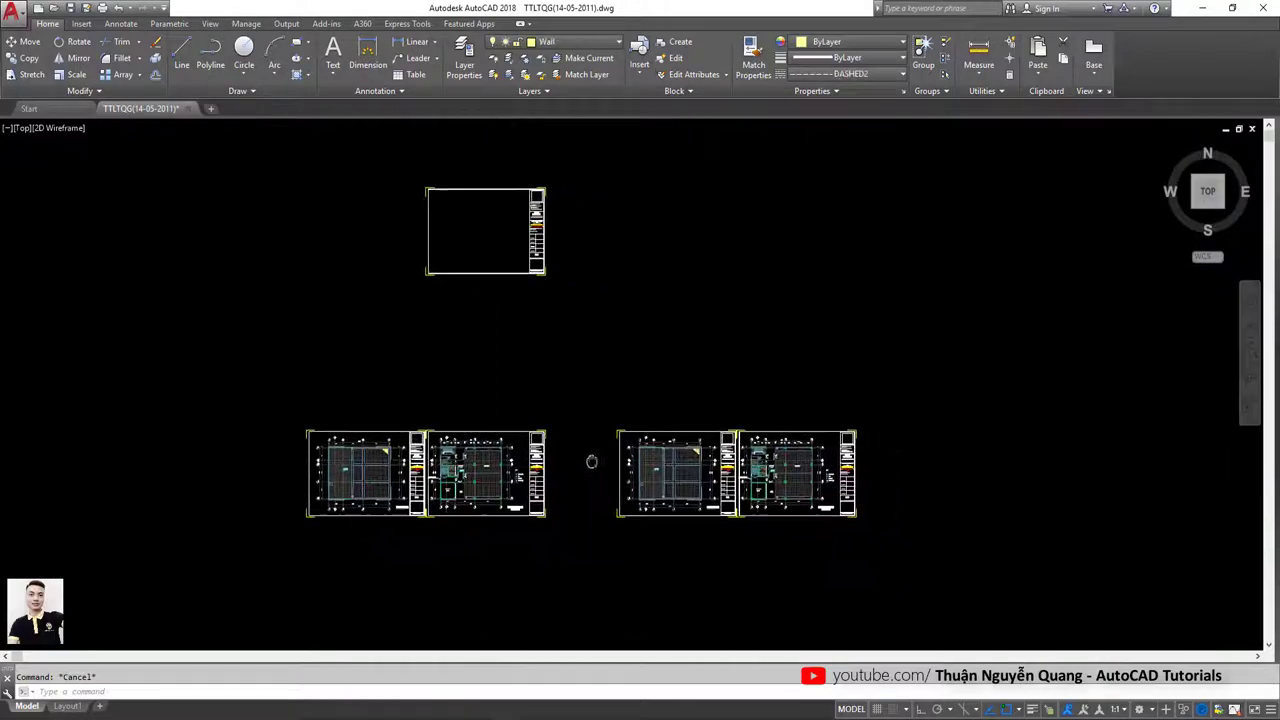
scroll(473, 368, "up", 4)
scroll(620, 400, "up", 2)
scroll(647, 407, "down", 2)
scroll(943, 429, "up", 5)
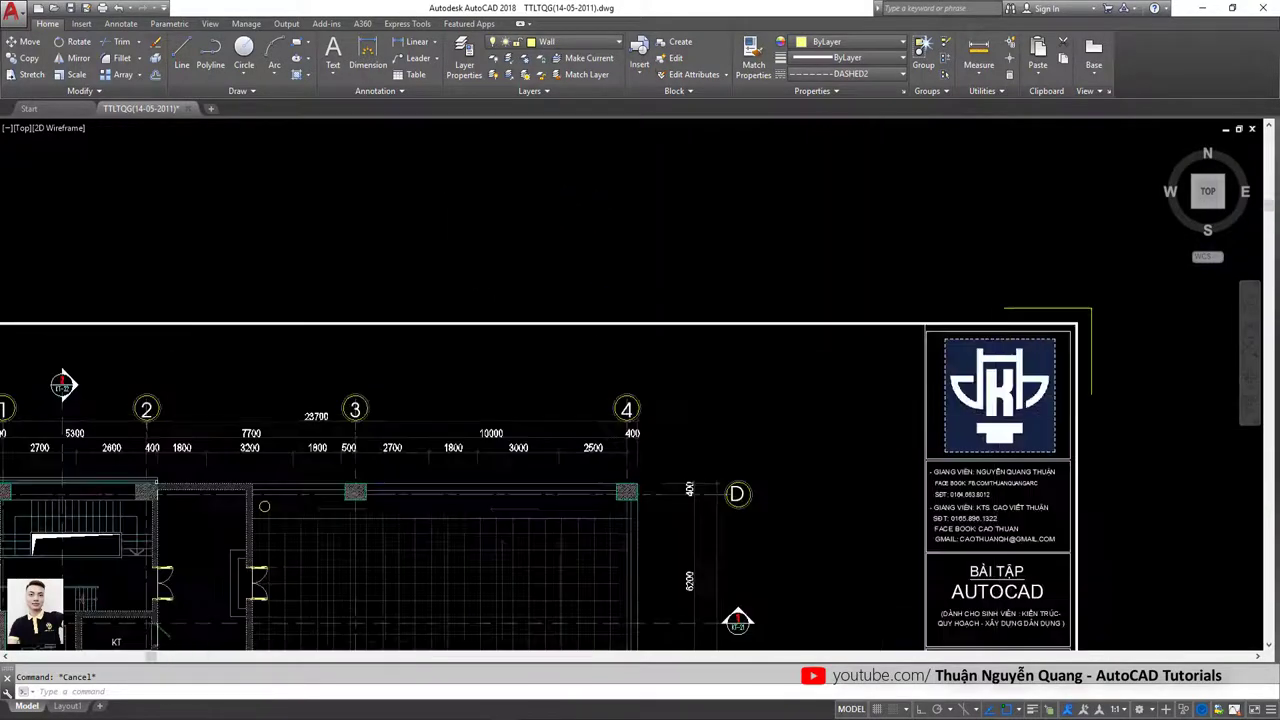
scroll(914, 430, "down", 6)
Pan and zoom in on the lower-left sheet pair, then start plotting with Ctrl+P.
middle_click_drag(809, 509, 809, 339)
scroll(766, 534, "down", 5)
scroll(777, 357, "up", 8)
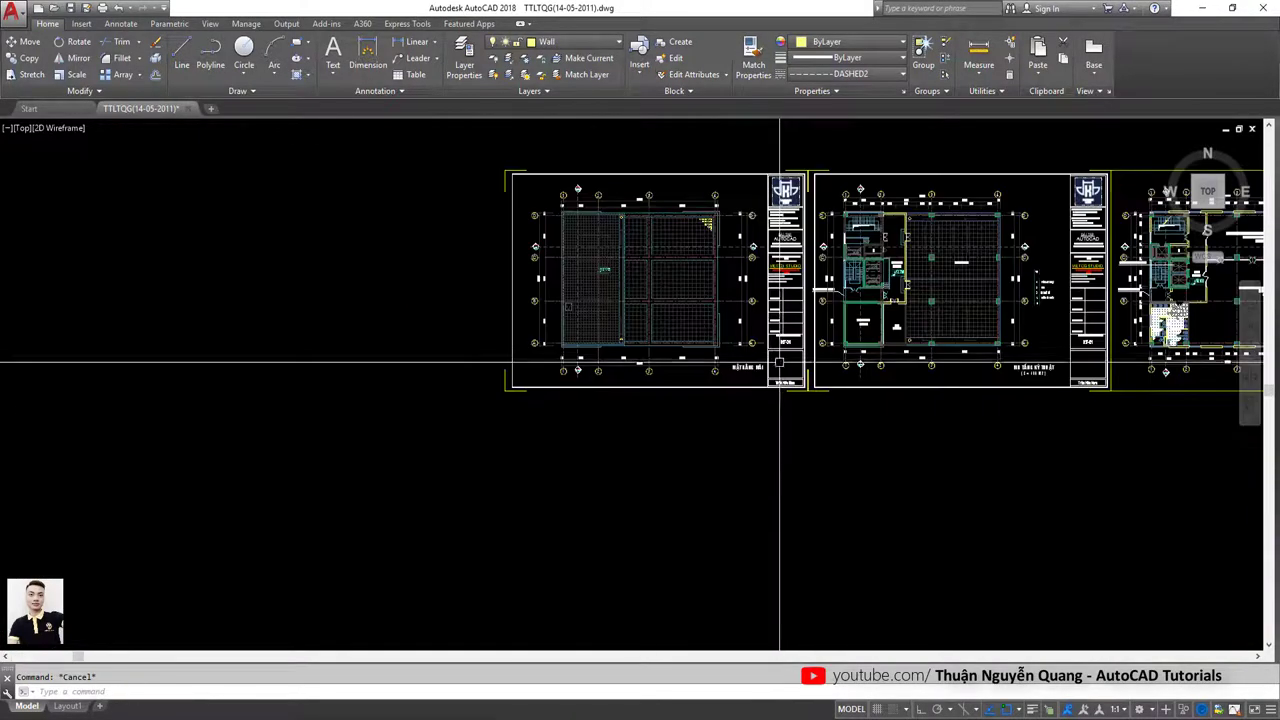
scroll(780, 360, "down", 6)
scroll(789, 356, "down", 4)
mouse_move(711, 250)
middle_mouse_down()
mouse_move(685, 444)
mouse_move(686, 380)
middle_mouse_up()
scroll(685, 444, "up", 4)
scroll(688, 489, "up", 5)
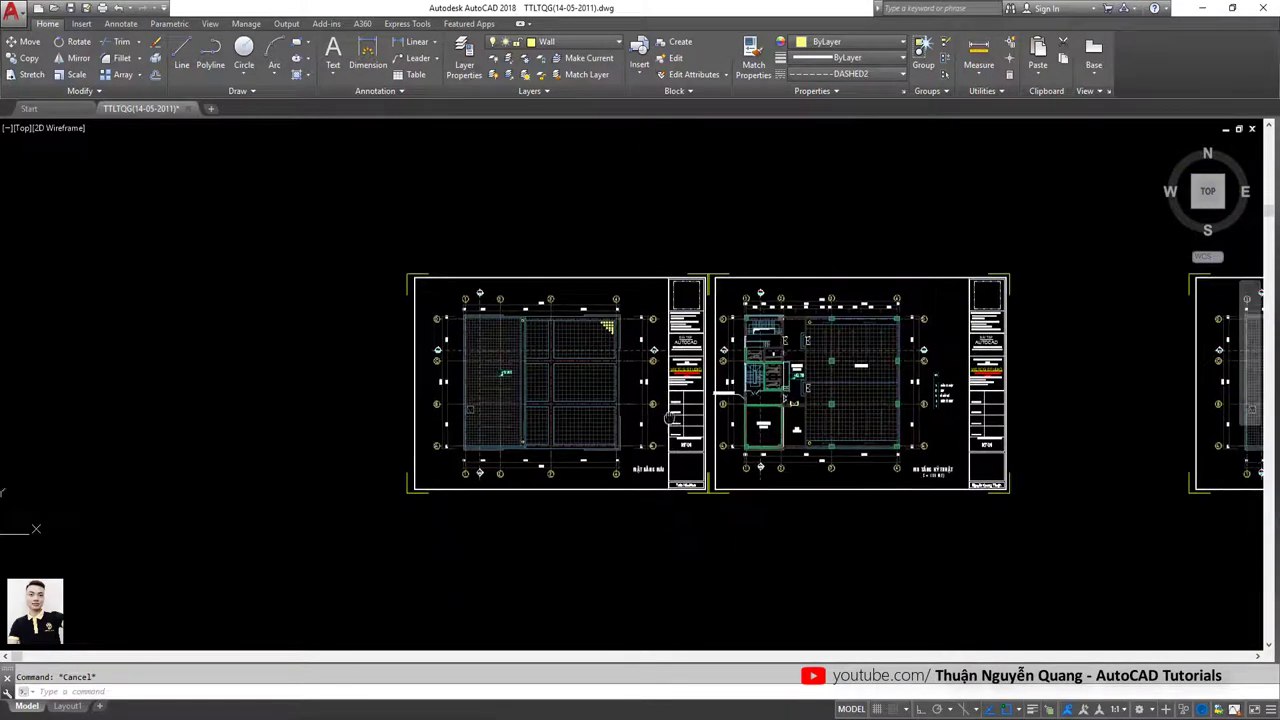
scroll(700, 385, "up", 2)
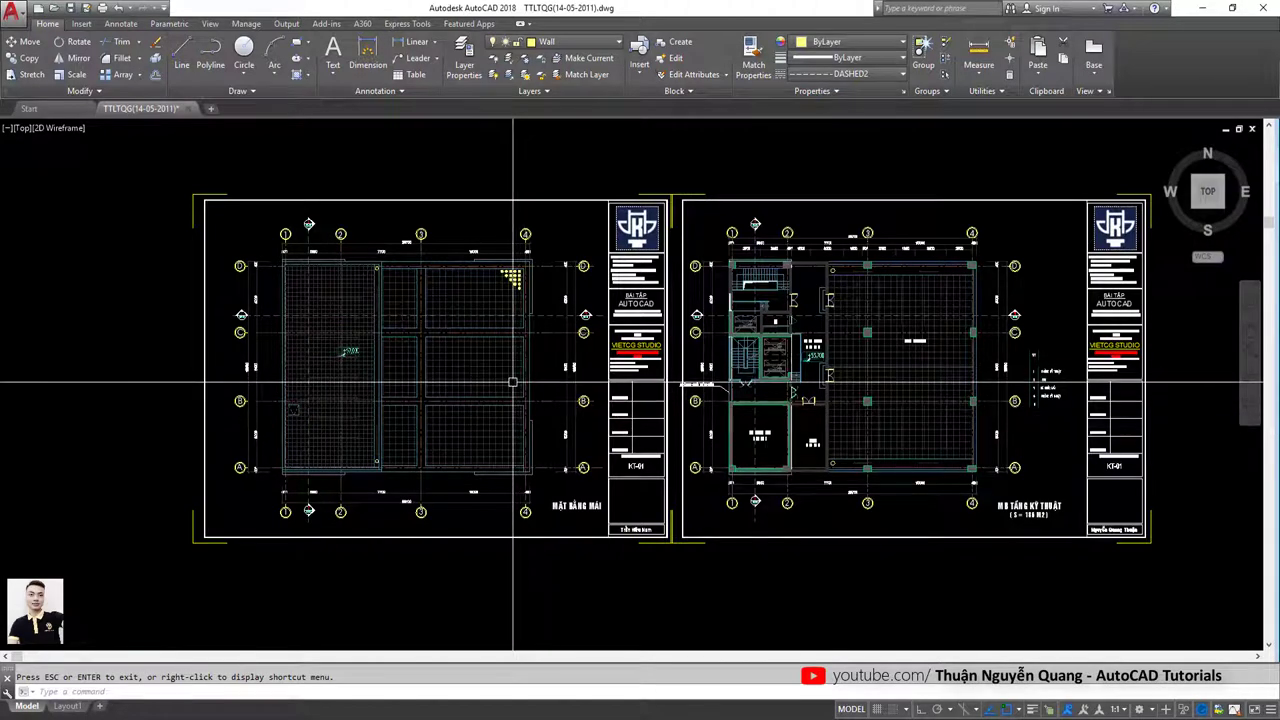
key("ctrl+p")
Set the plotter to DWG To PDF.pc3, paper to ISO A3 (420 x 297), and monochrome.ctb for all layouts.
left_click(740, 404)
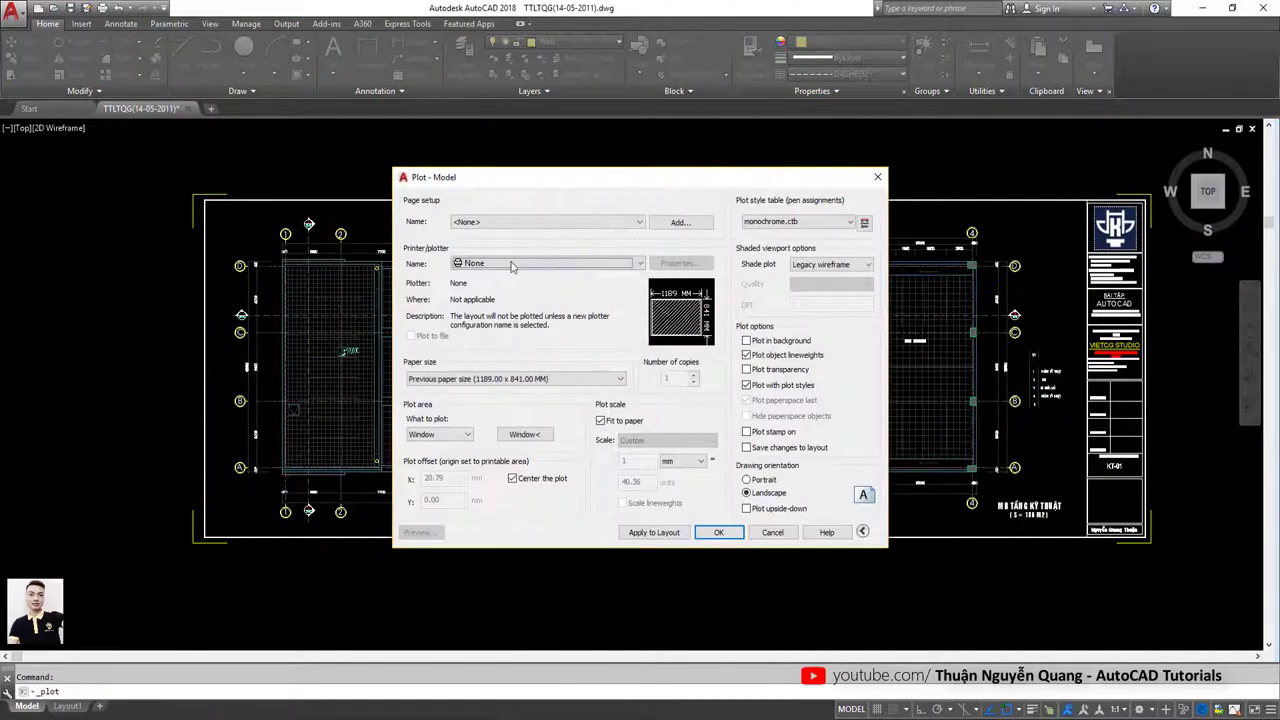
left_click(510, 264)
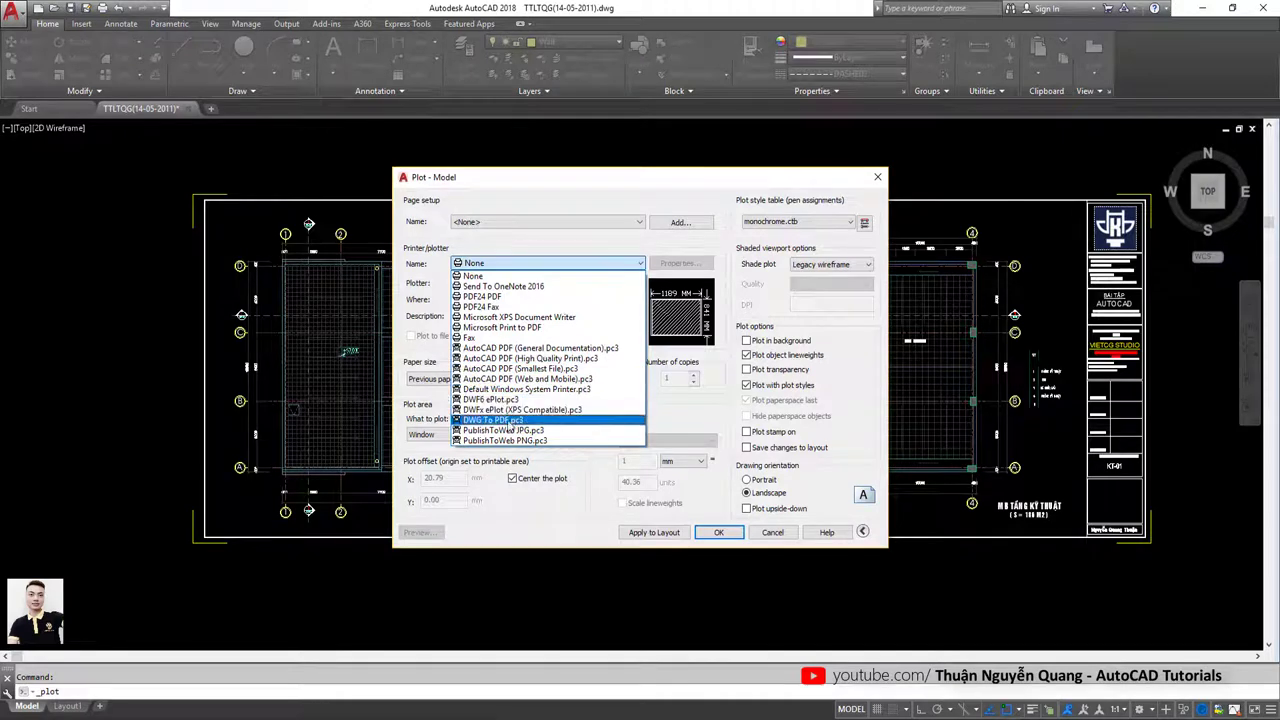
left_click(500, 420)
left_click(519, 384)
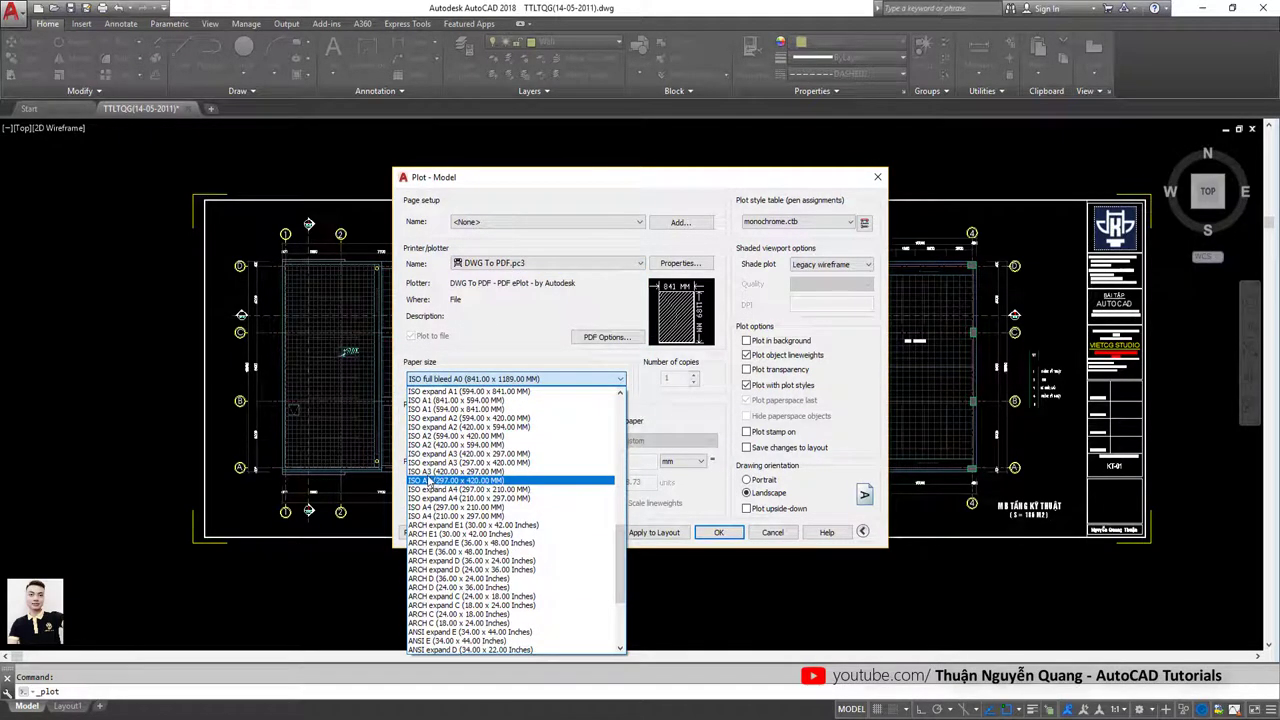
left_click(430, 472)
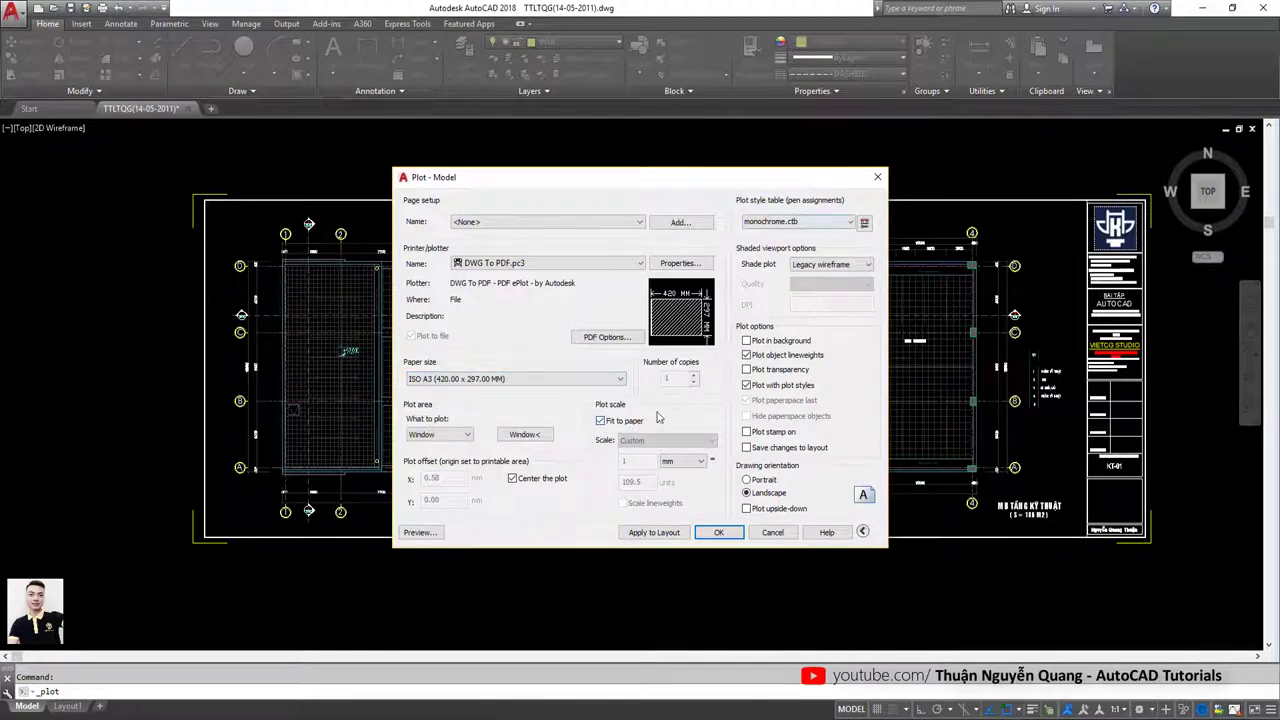
left_click(784, 226)
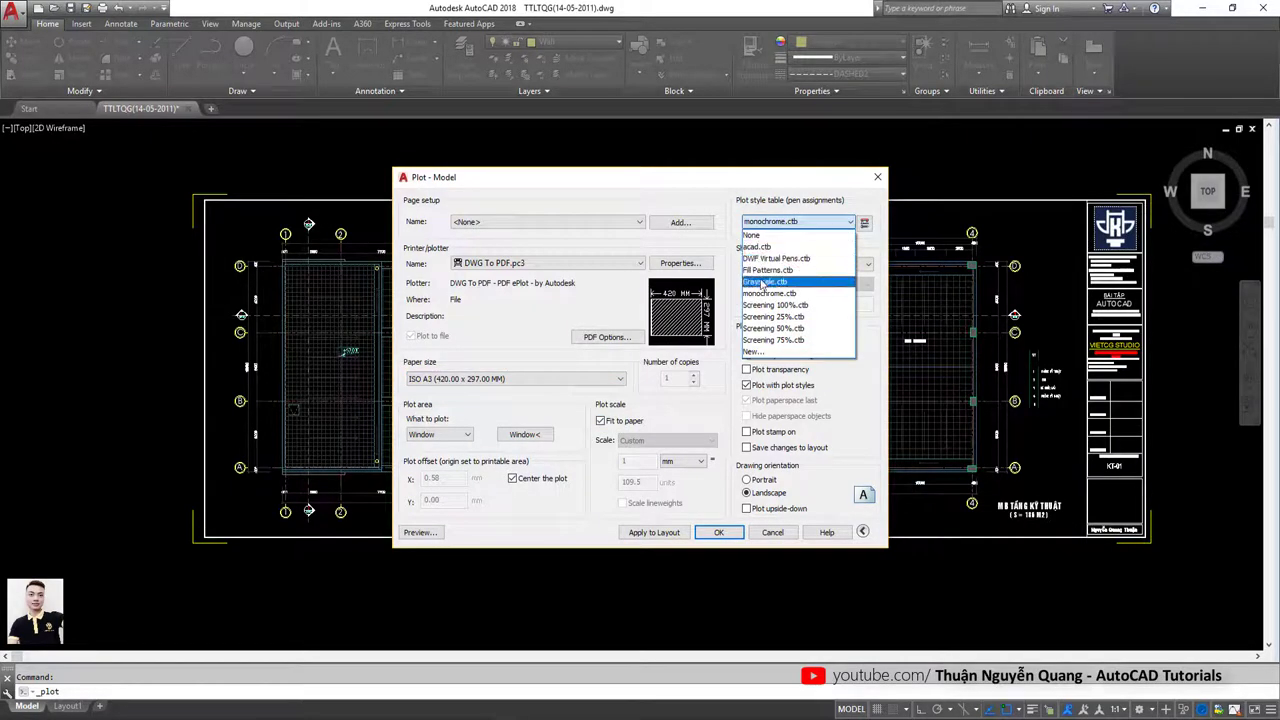
left_click(778, 294)
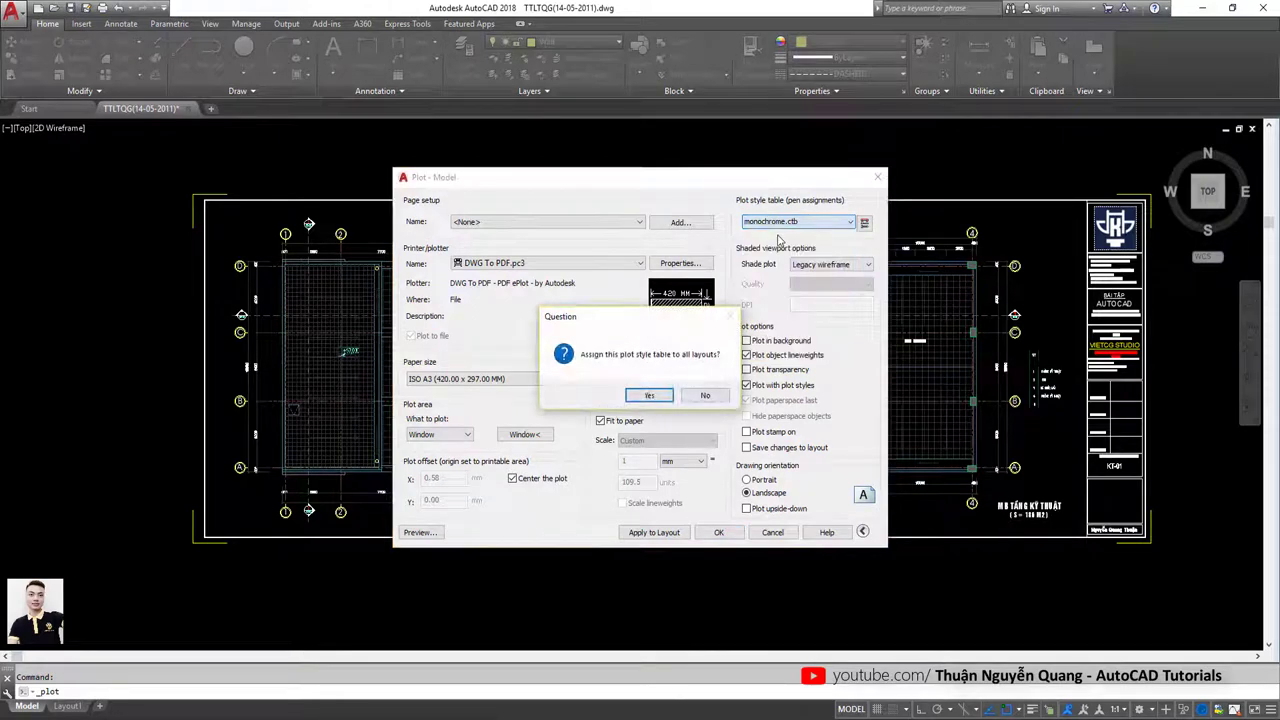
left_click(655, 396)
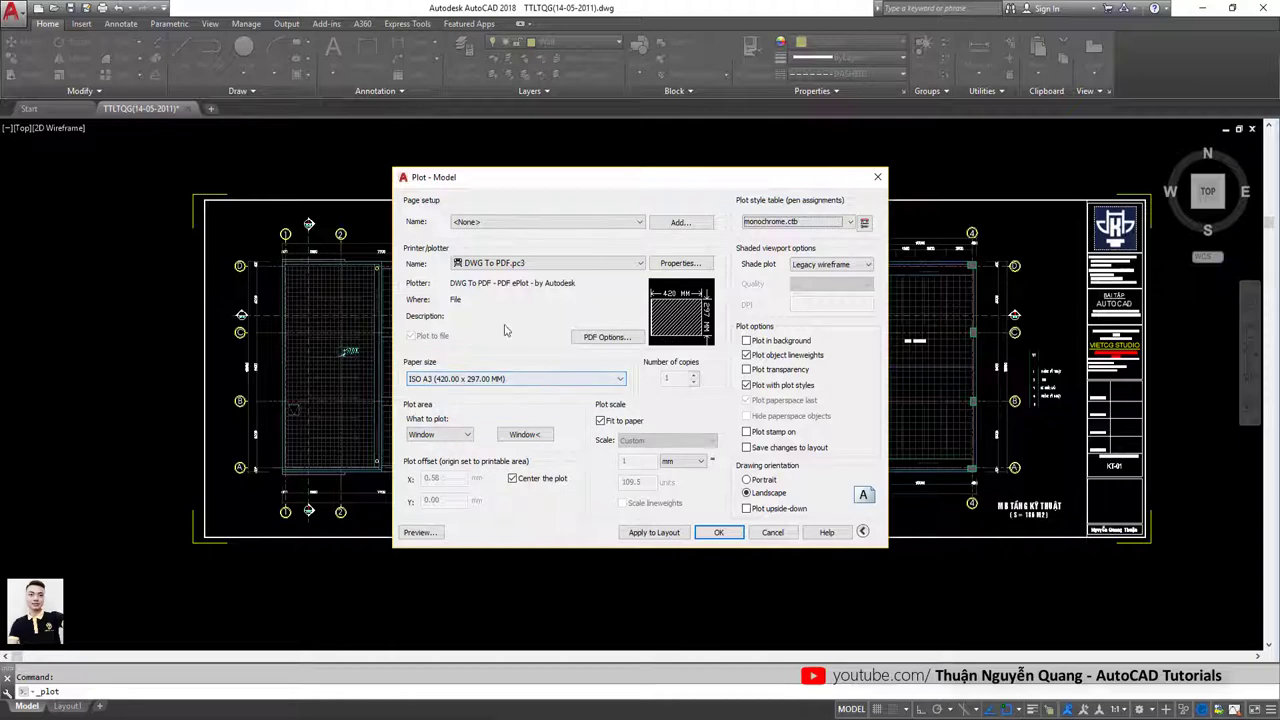
Window the left MẶT BẰNG MÁI sheet as the plot area and preview it.
left_click(451, 445)
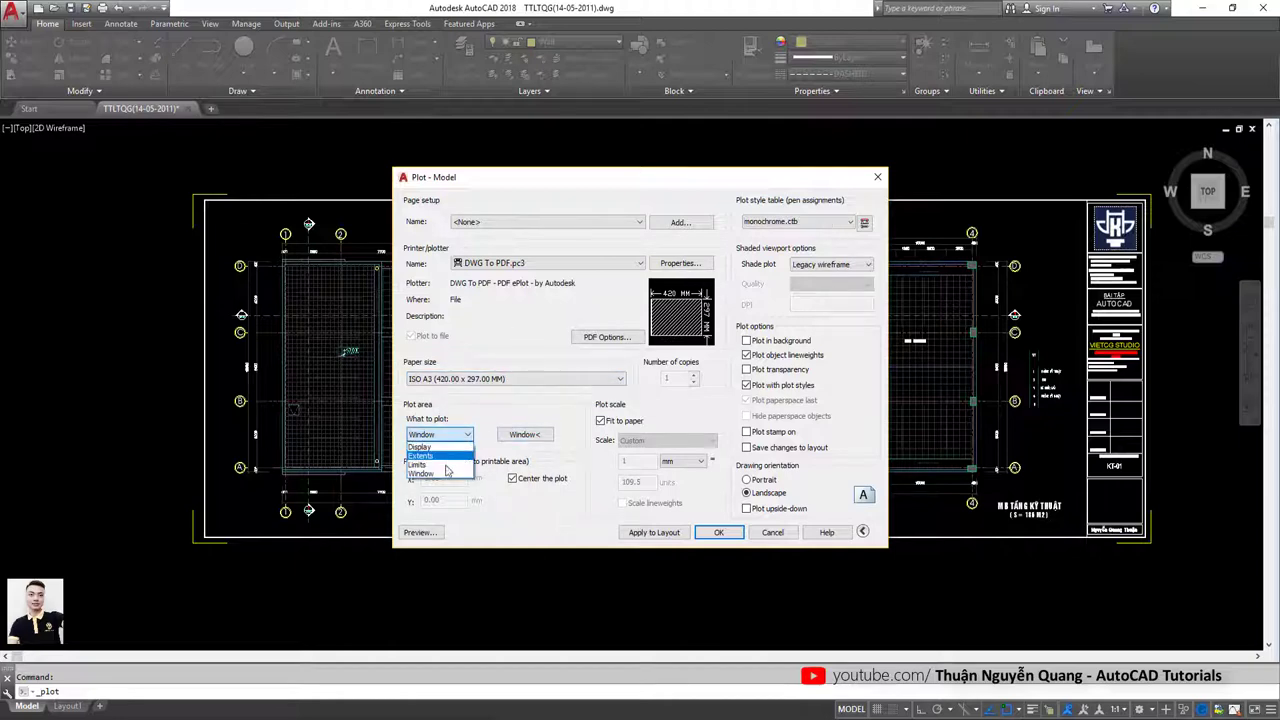
left_click(440, 479)
left_click(521, 437)
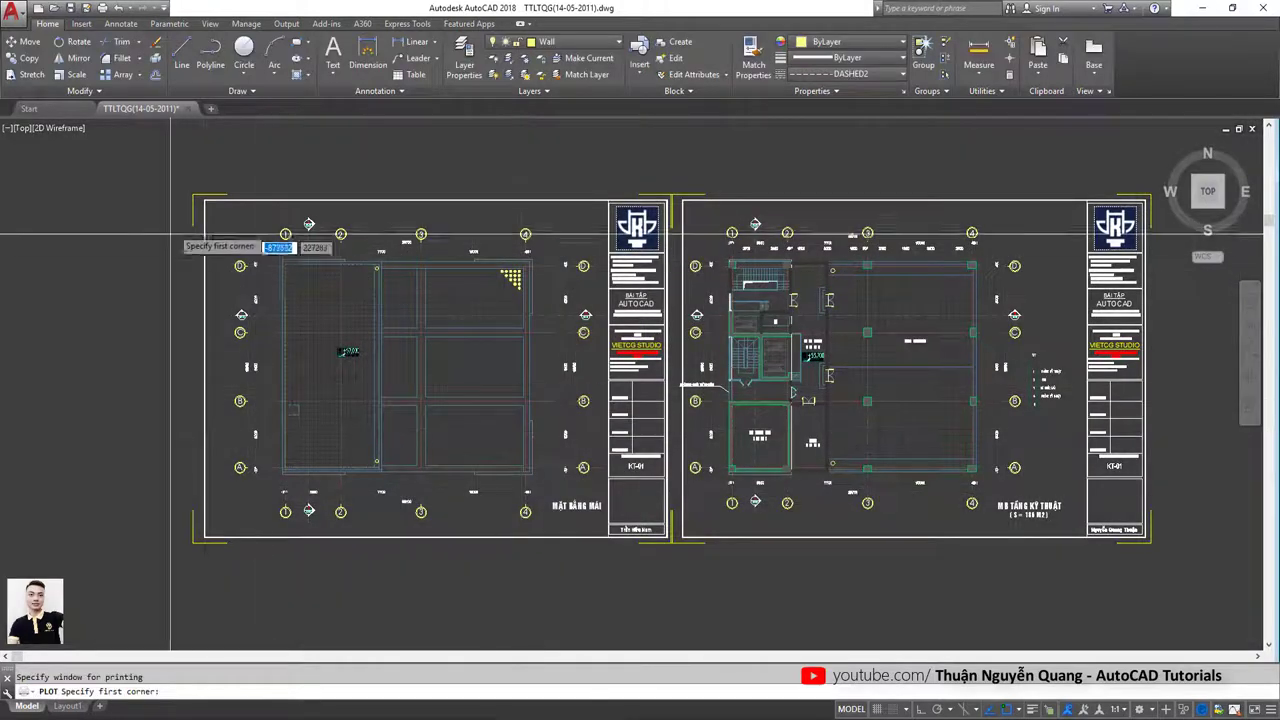
left_click(193, 195)
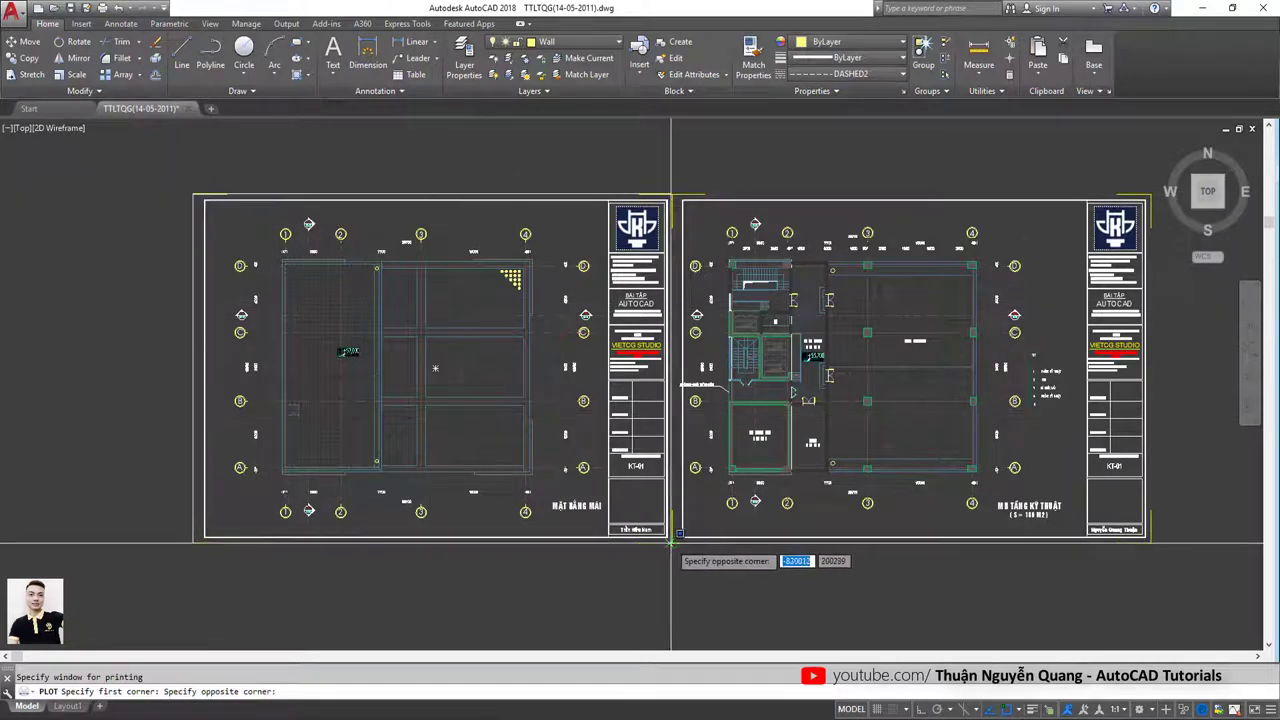
left_click(671, 542)
left_click(416, 532)
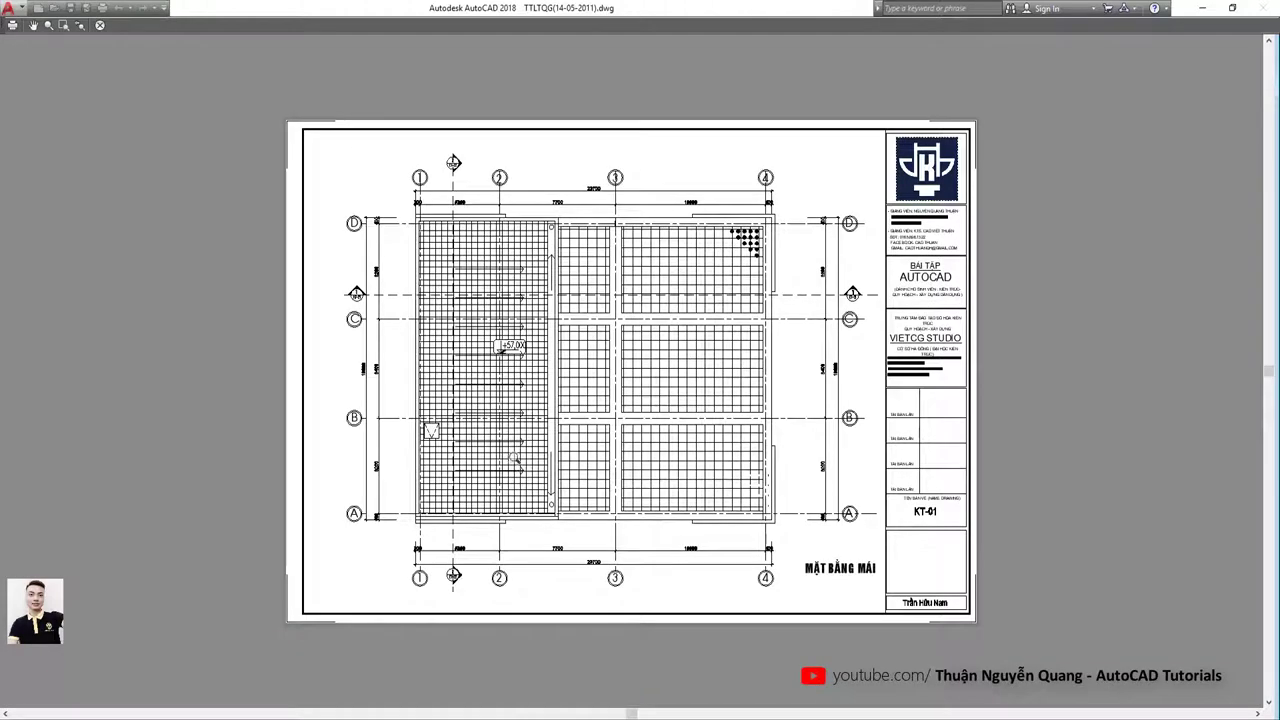
Plot the previewed roof-plan sheet to TTLTQG(14-05-2011)-Model.pdf in Documents.
scroll(615, 387, "down", 2)
scroll(727, 362, "up", 2)
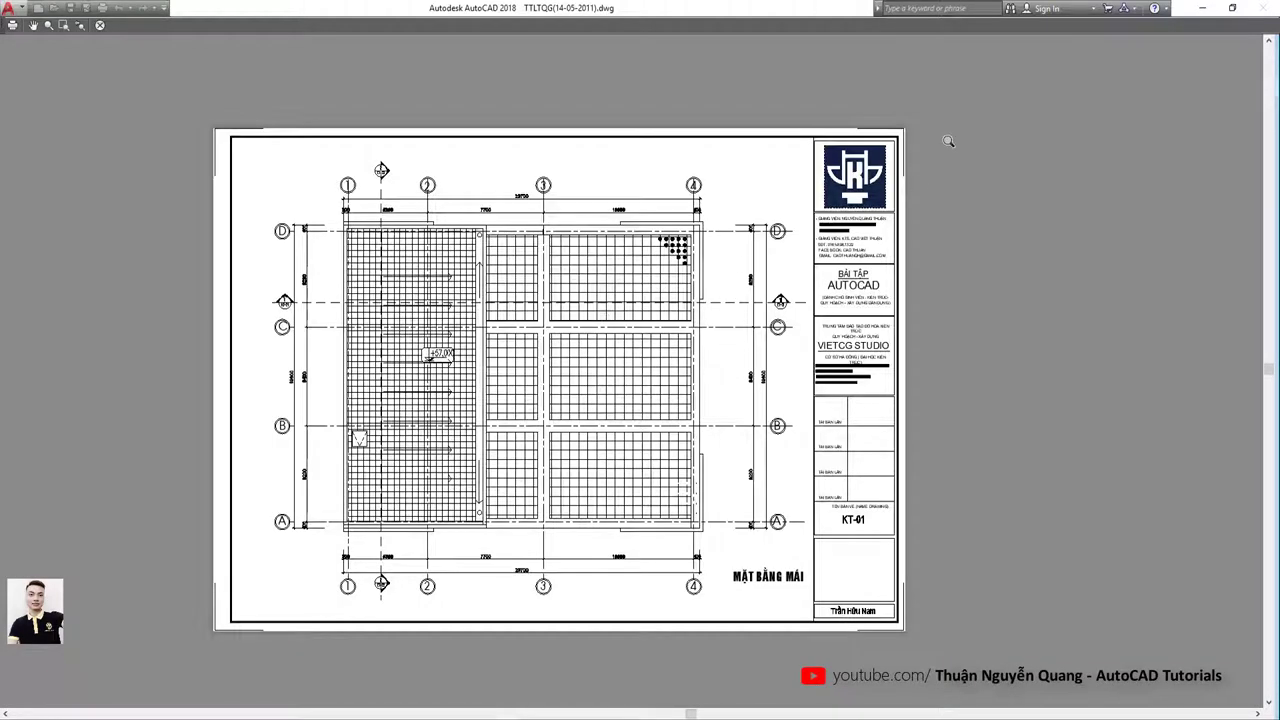
scroll(906, 146, "up", 3)
scroll(816, 216, "down", 5)
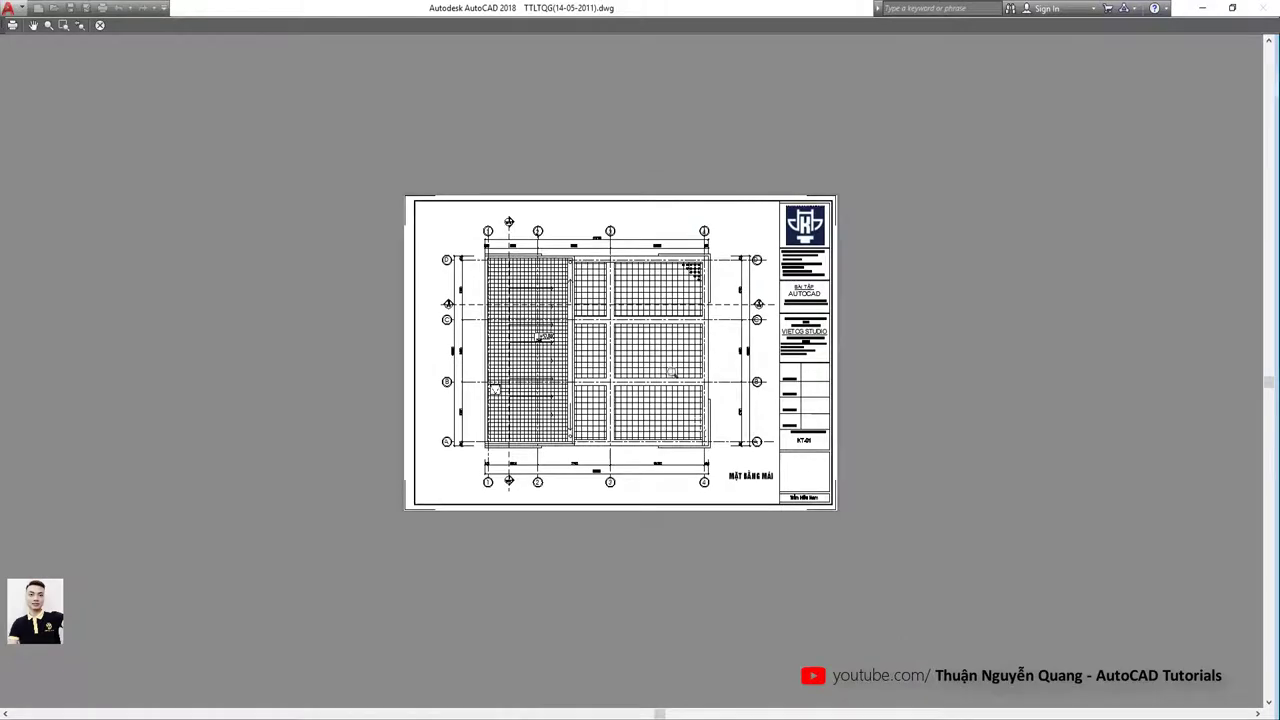
scroll(672, 372, "up", 2)
left_click_drag(600, 249, 558, 307)
right_click(558, 307)
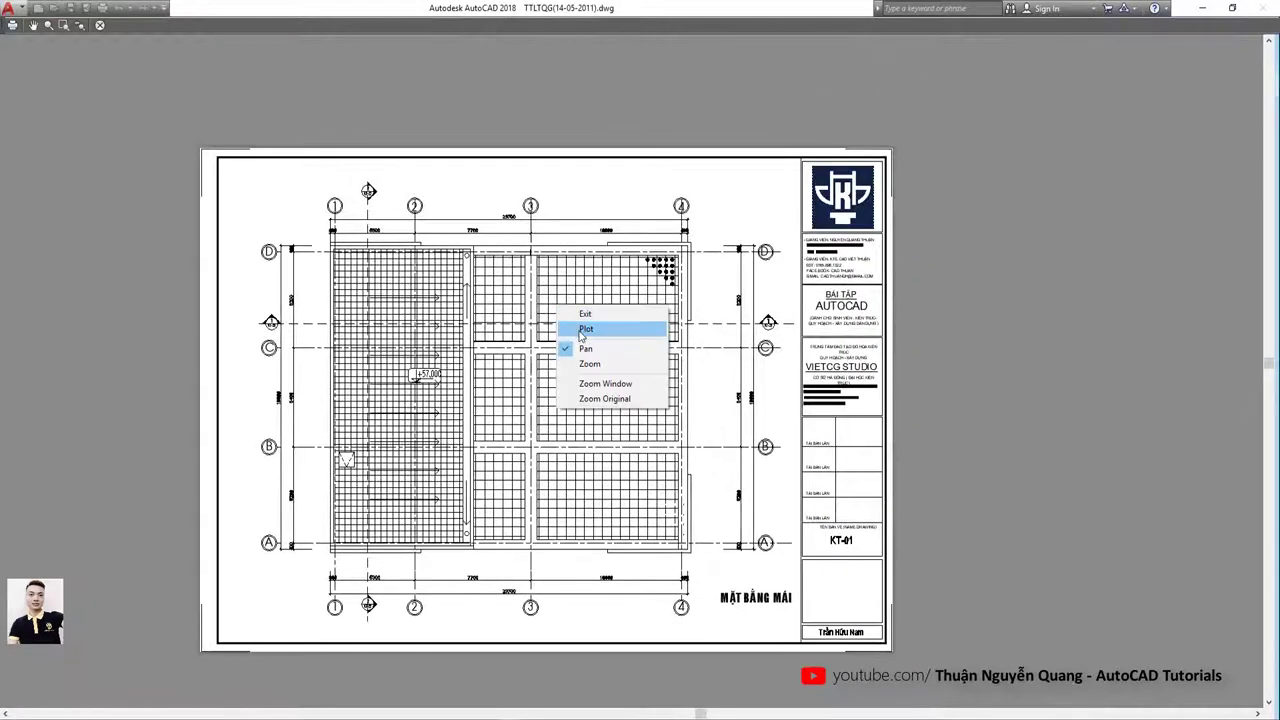
left_click(587, 329)
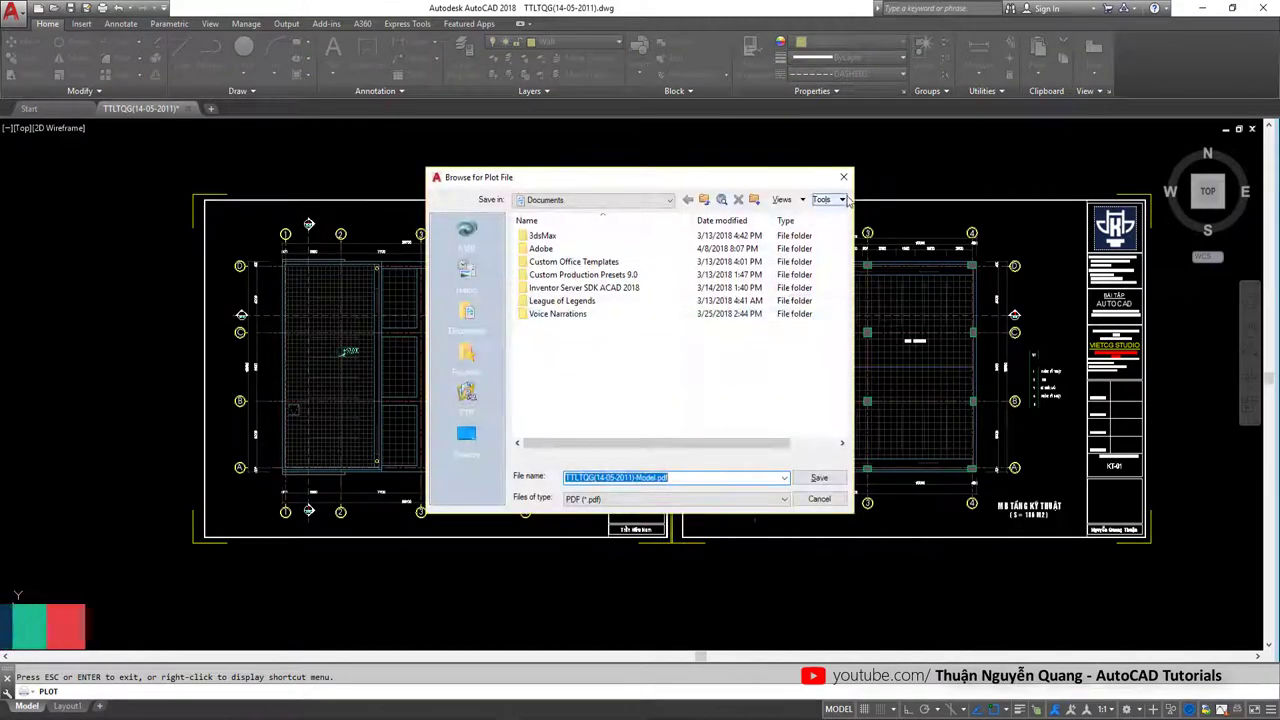
key("Return")
scroll(714, 271, "down", 3)
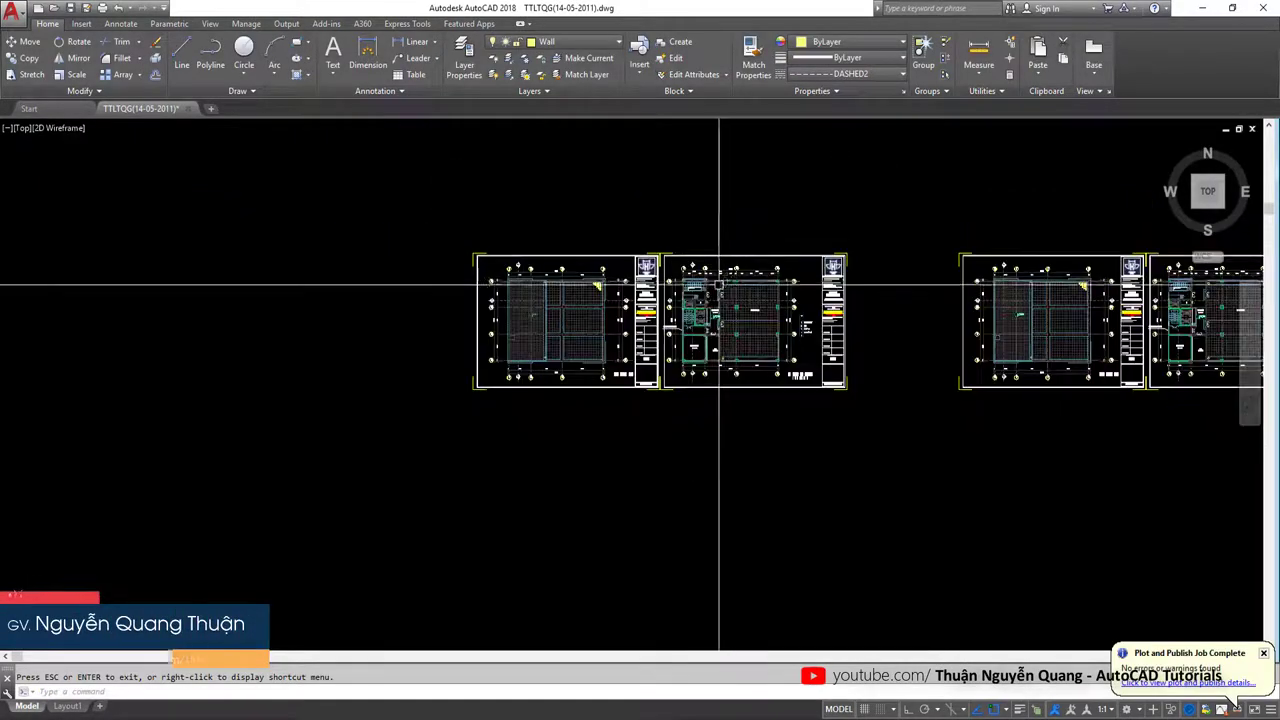
scroll(697, 366, "down", 3)
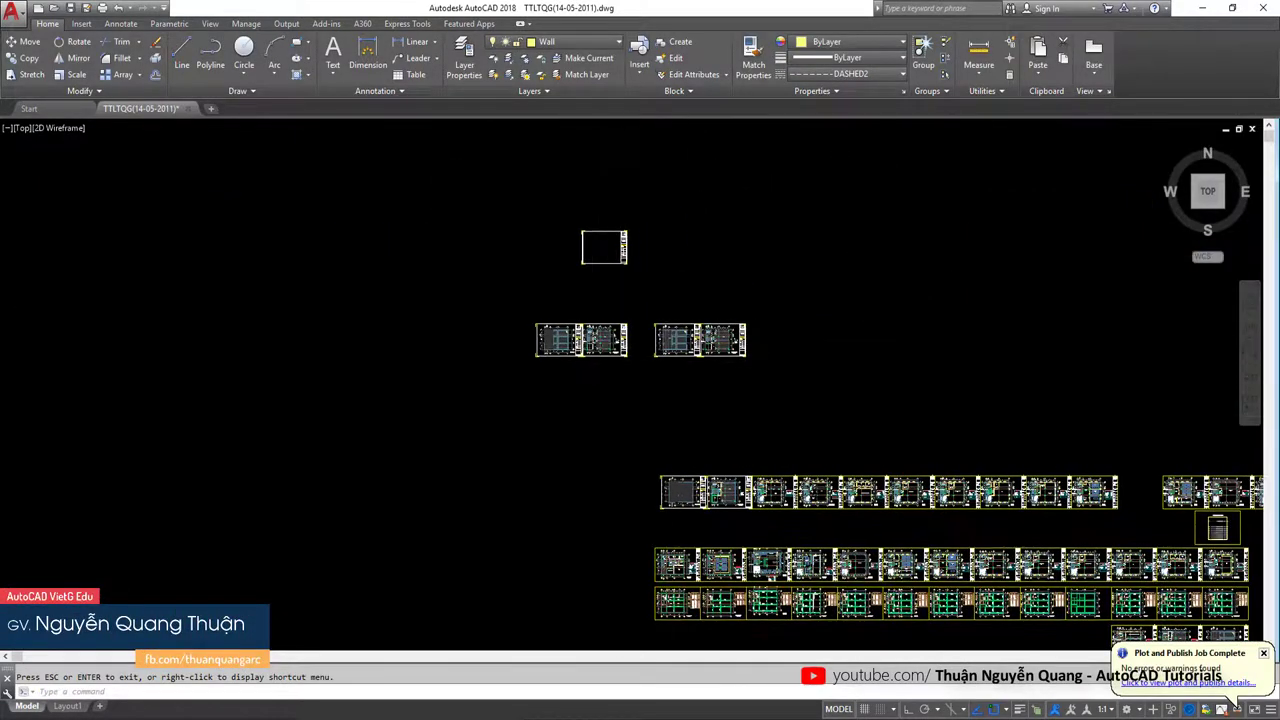
scroll(590, 315, "up", 4)
middle_click_drag(590, 315, 390, 285)
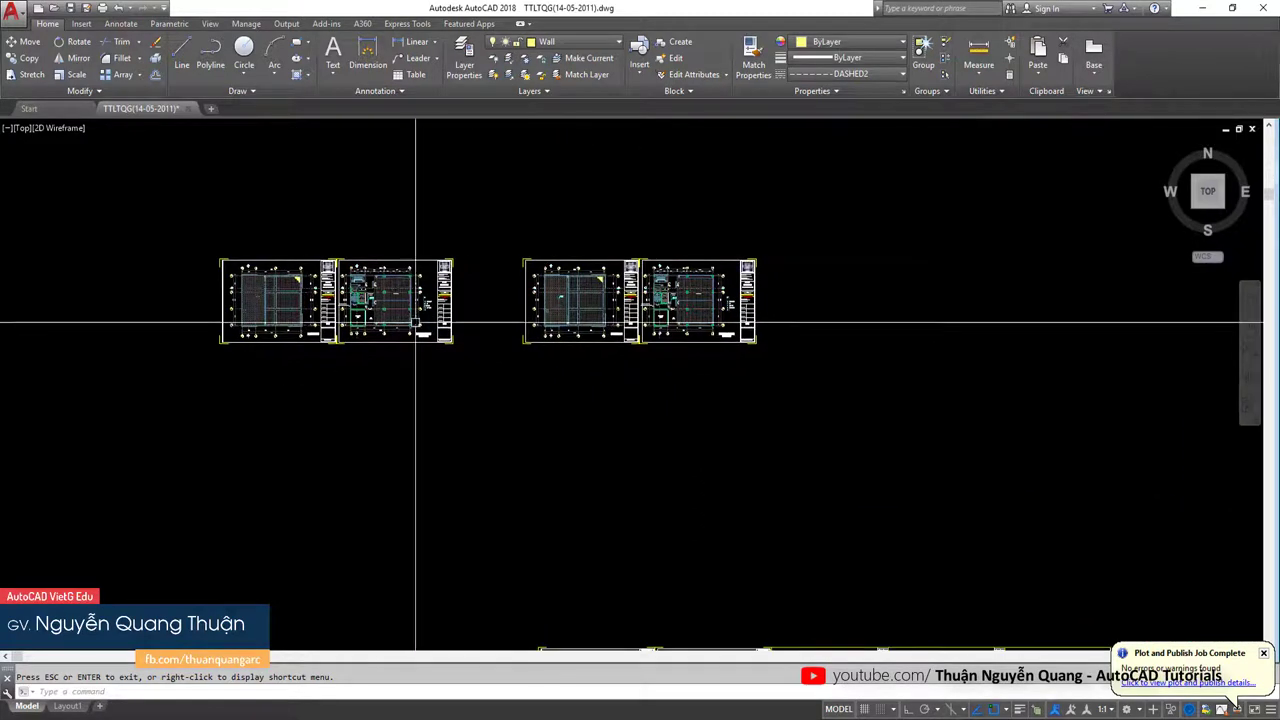
scroll(414, 343, "down", 2)
scroll(514, 443, "down", 1)
scroll(491, 440, "up", 2)
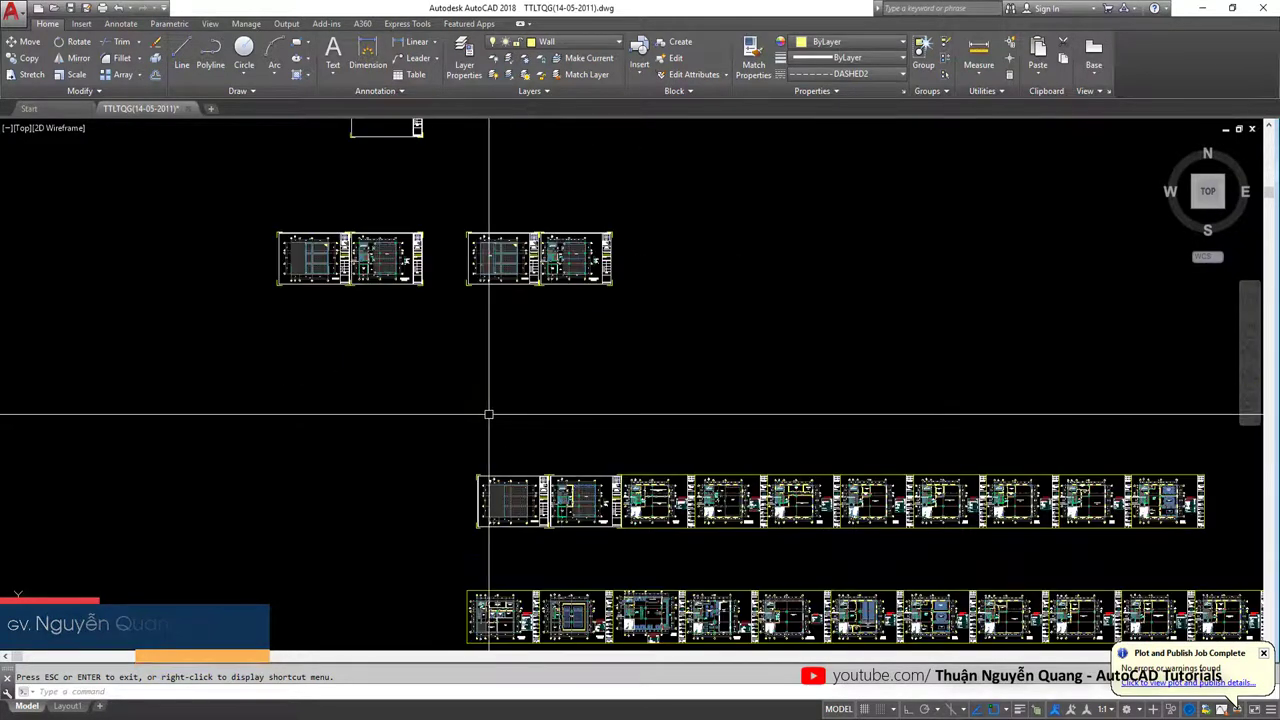
middle_click_drag(489, 414, 471, 537)
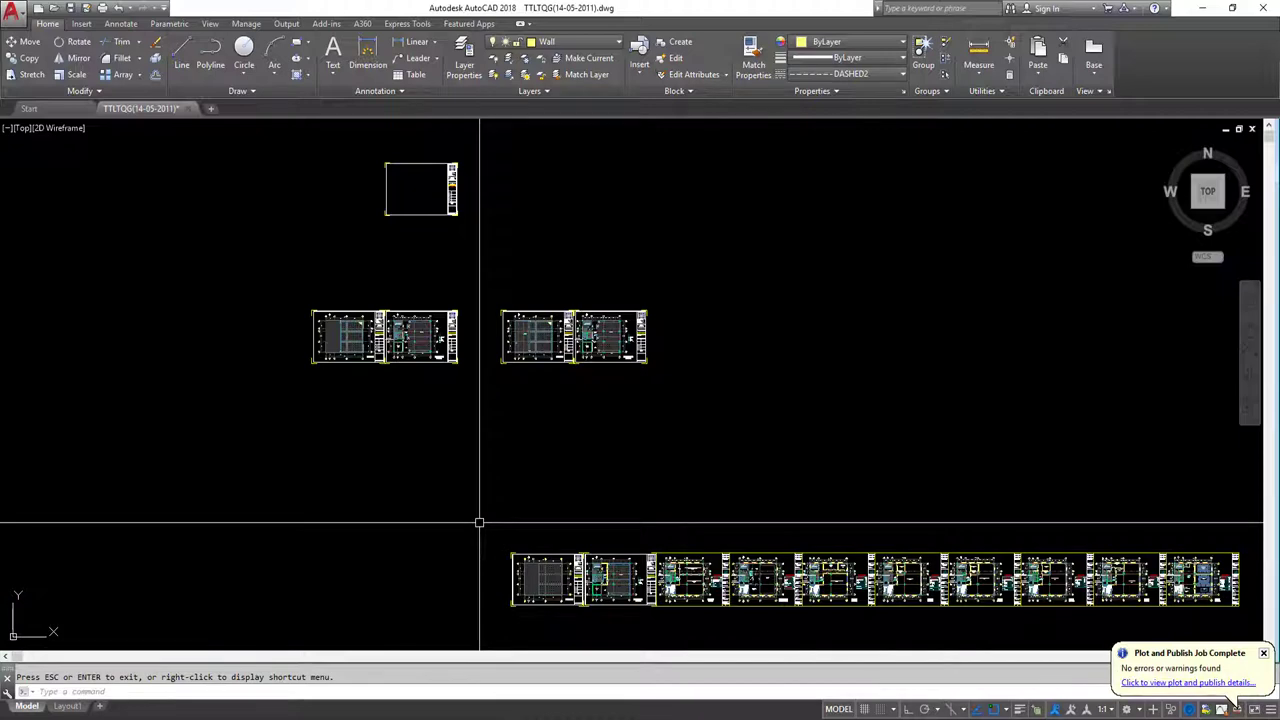
scroll(333, 327, "up", 4)
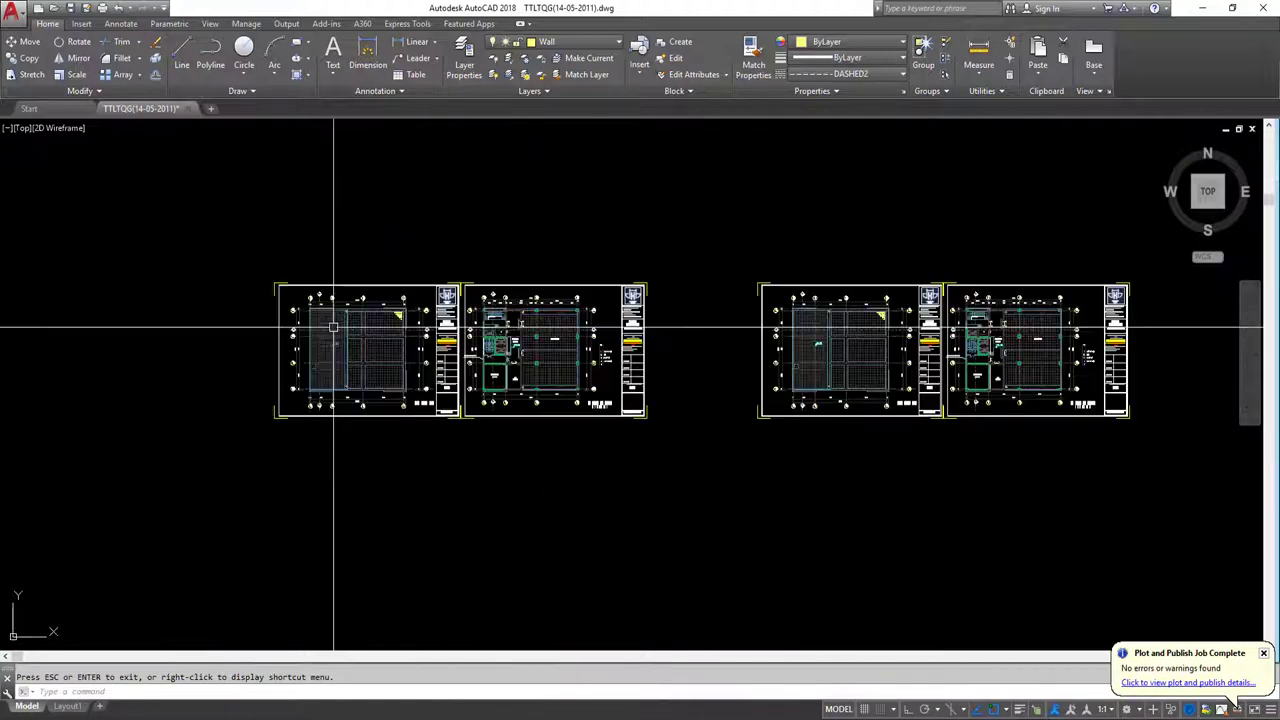
scroll(420, 333, "down", 4)
scroll(529, 434, "down", 2)
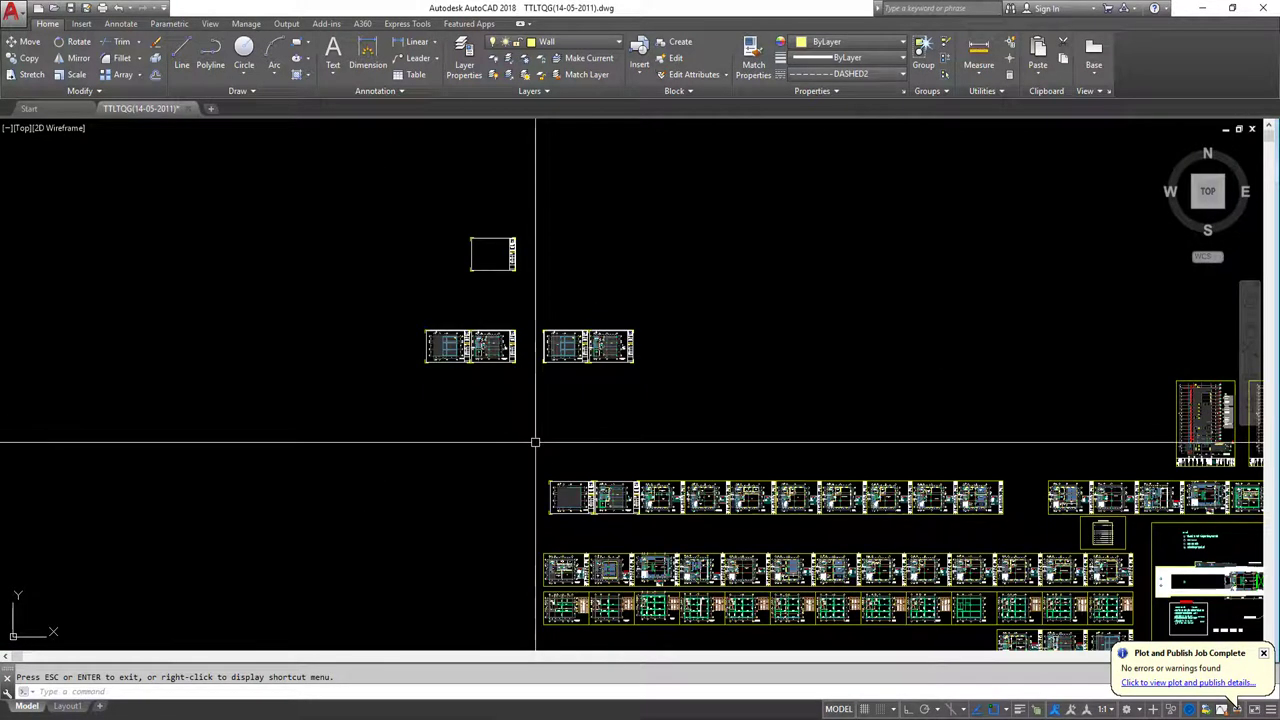